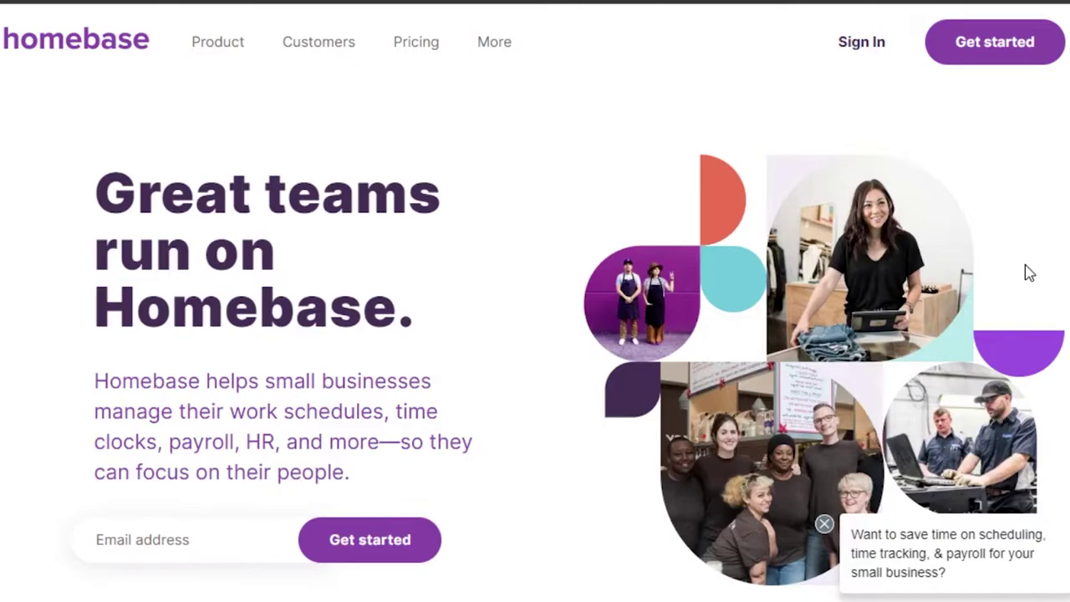
# Scroll up and down through the Homebase homepage to browse its content.
pyautogui.scroll(-20, 535, 334)
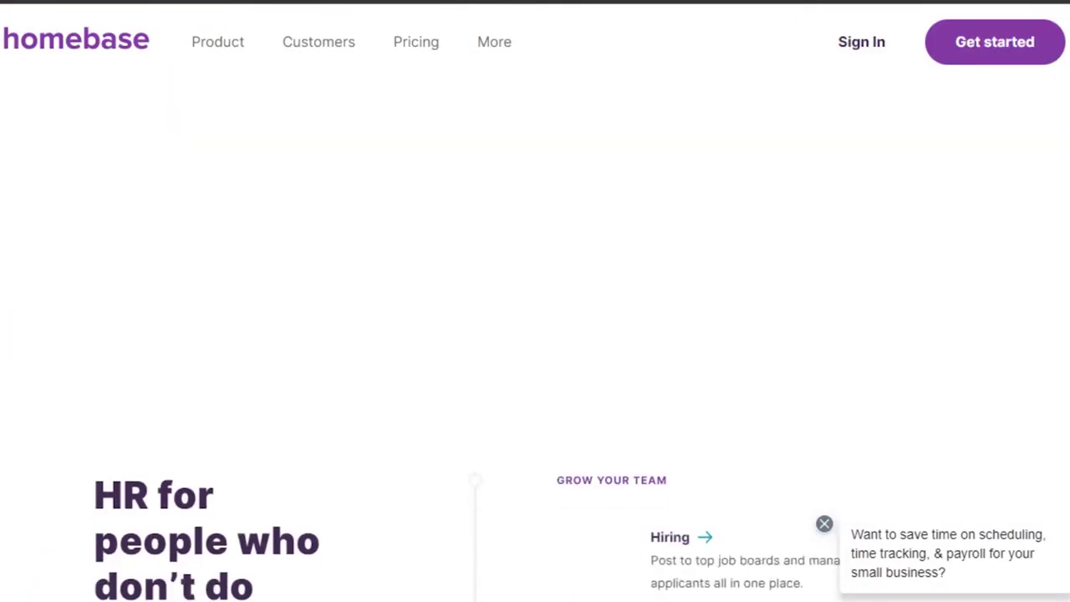
pyautogui.scroll(-5, 536, 335)
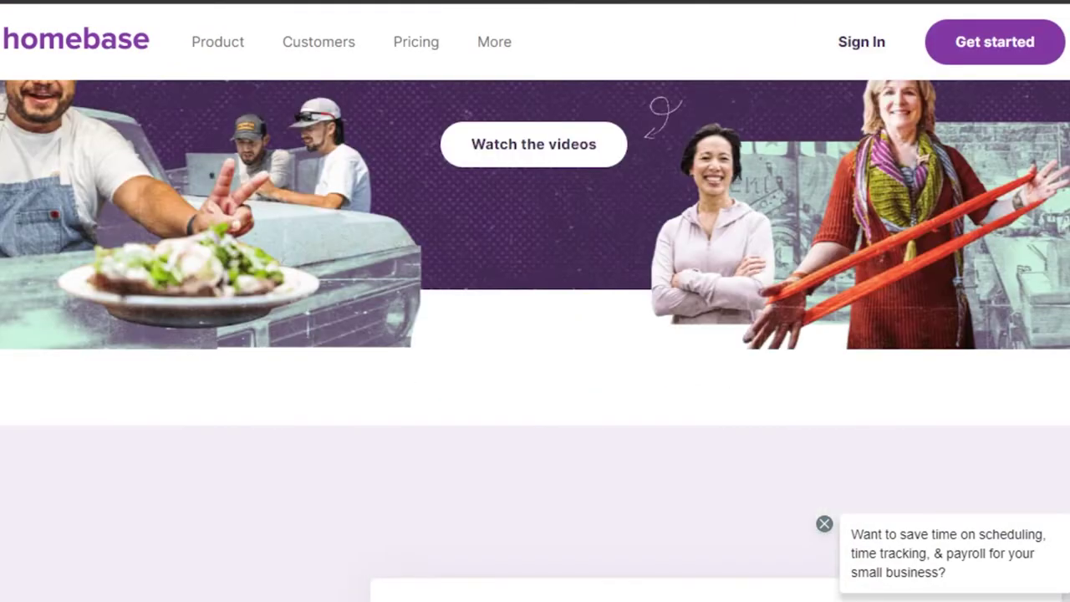
pyautogui.scroll(15, 536, 334)
pyautogui.scroll(3, 535, 334)
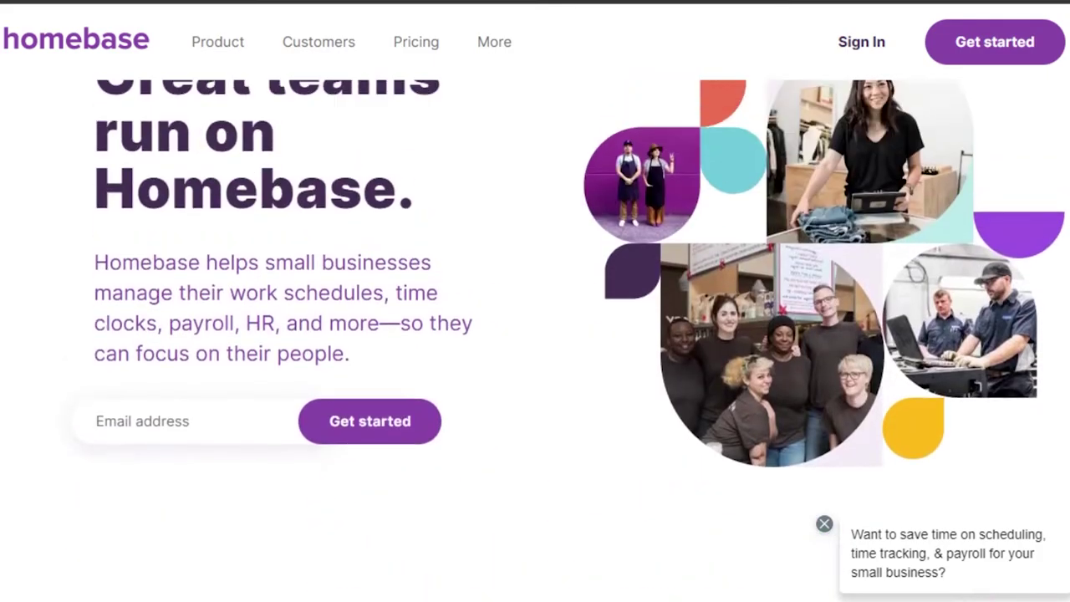
pyautogui.scroll(-12, 535, 334)
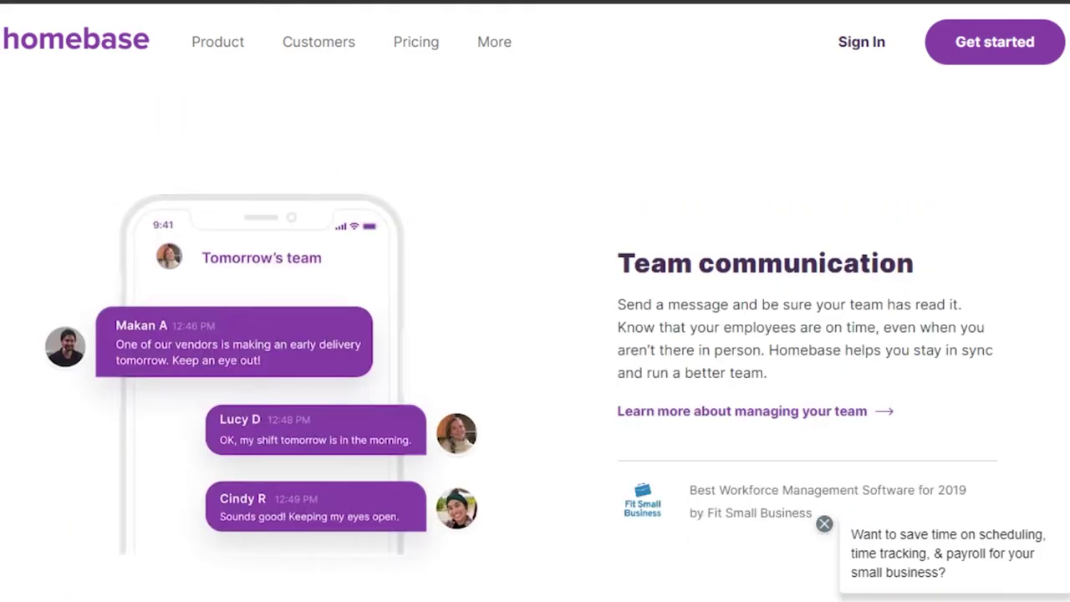
pyautogui.scroll(-15, 535, 335)
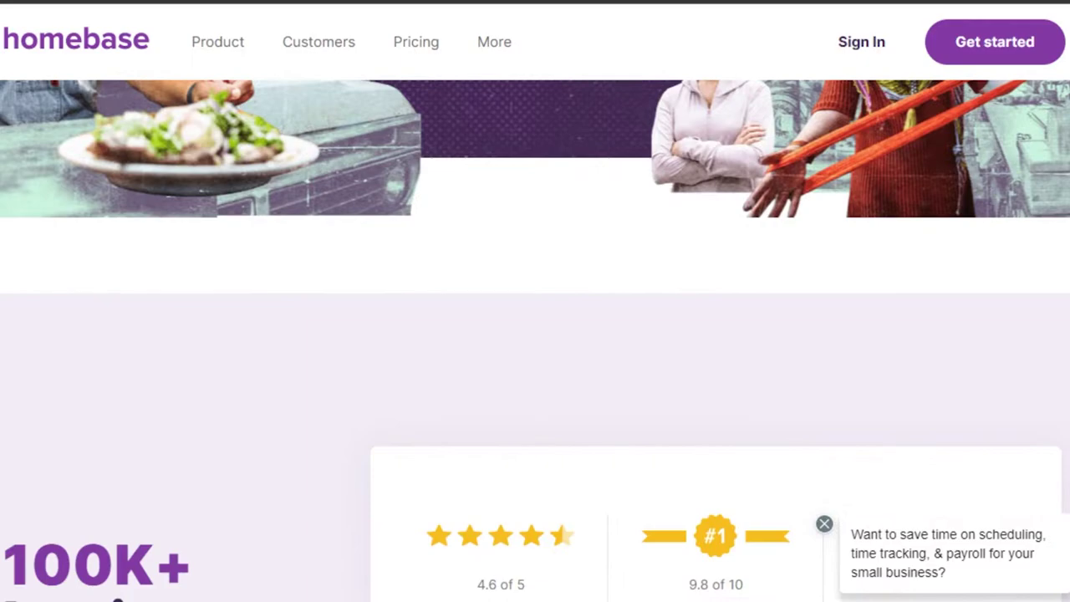
pyautogui.scroll(-4, 535, 335)
pyautogui.scroll(15, 535, 334)
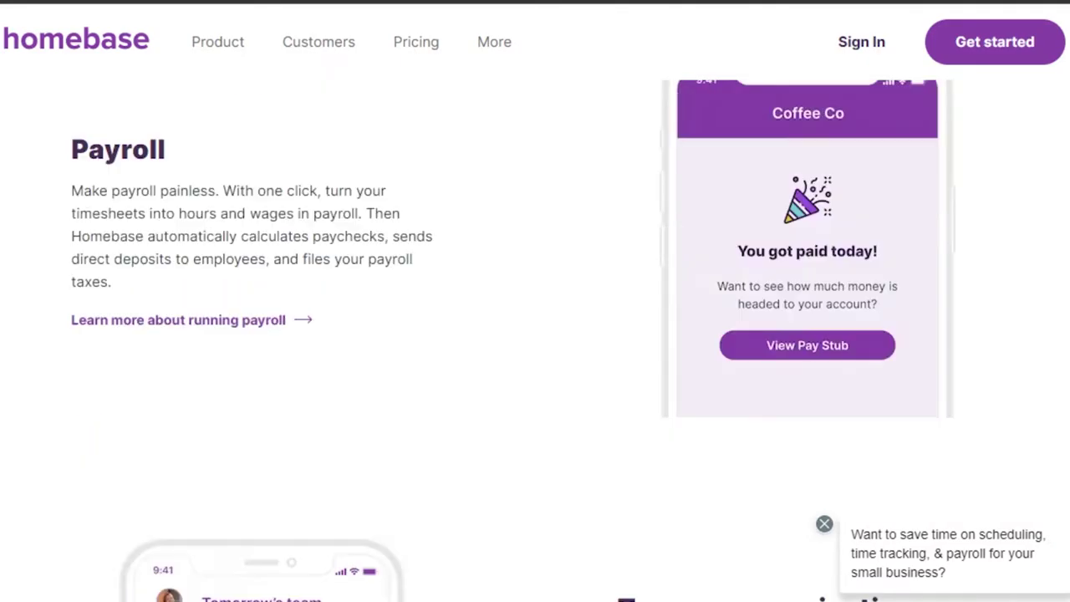
pyautogui.scroll(4, 535, 335)
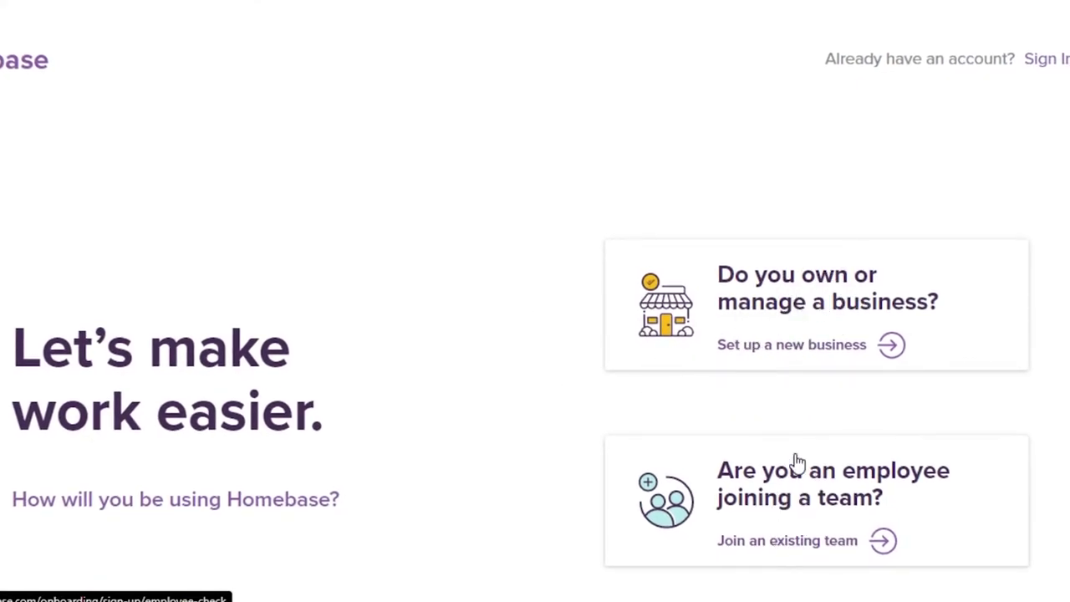
# Choose to set up a new business and fill in the account holder's personal details.
pyautogui.click(781, 301)
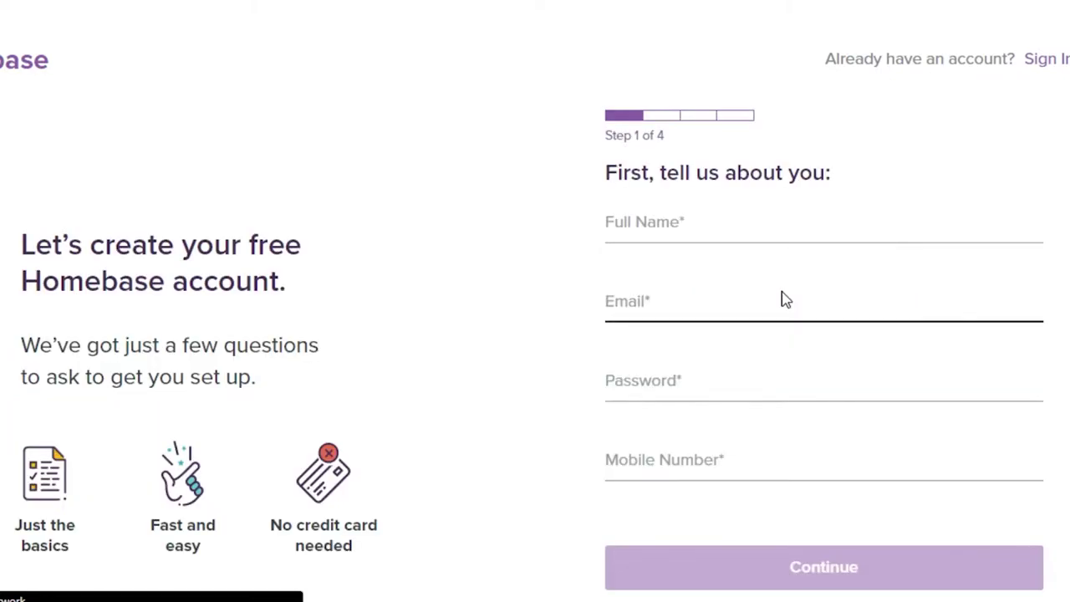
pyautogui.click(646, 217)
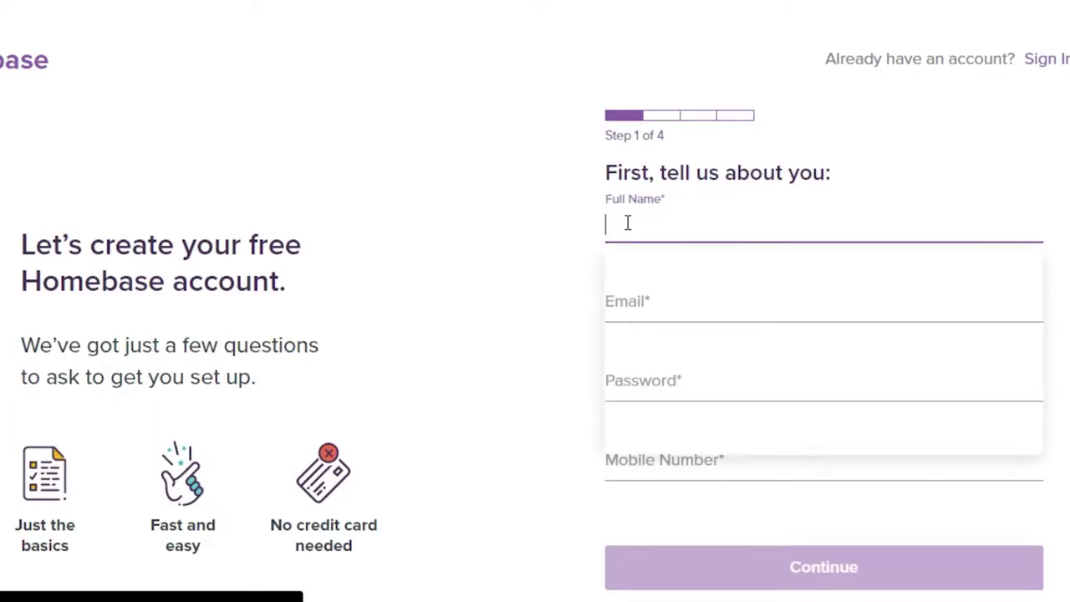
pyautogui.click(483, 318)
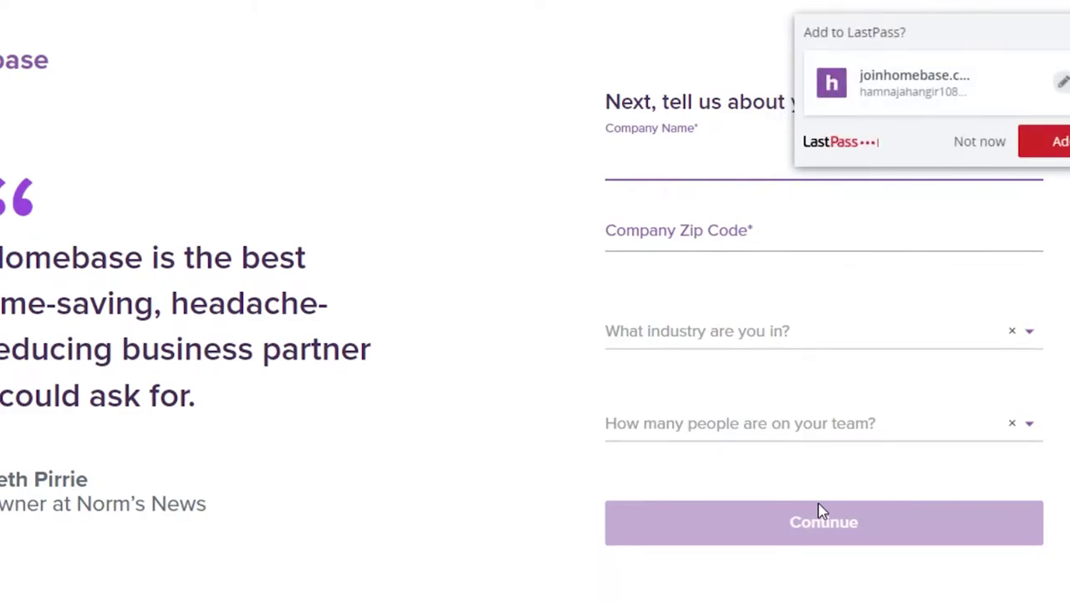
# Save the login, then enter company name Zinho and zip code 0009.
pyautogui.click(1045, 158)
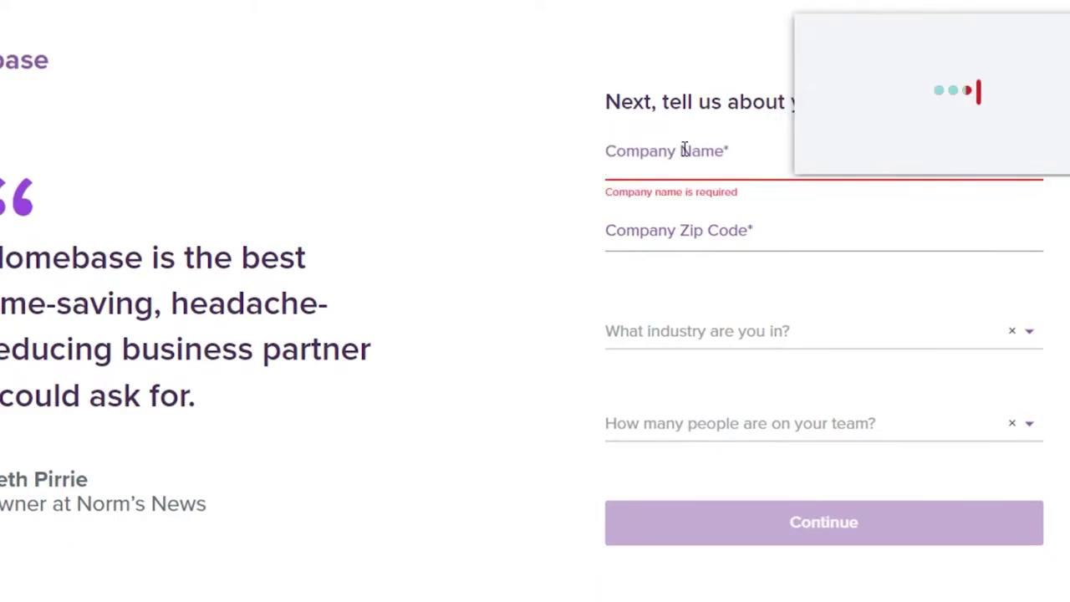
pyautogui.click(684, 148)
pyautogui.write('x')
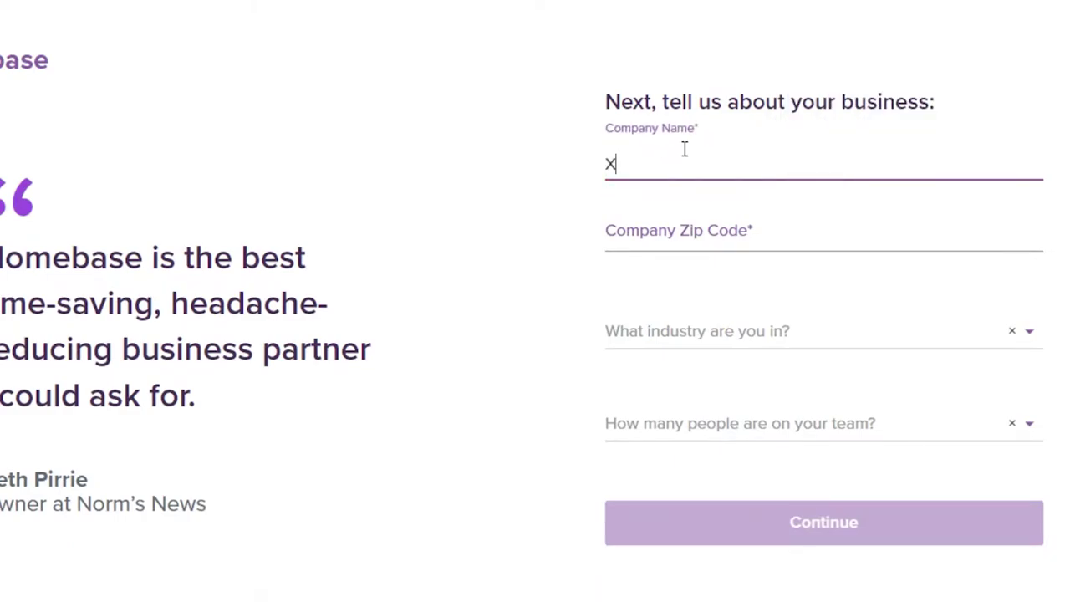
pyautogui.write('Zinho')
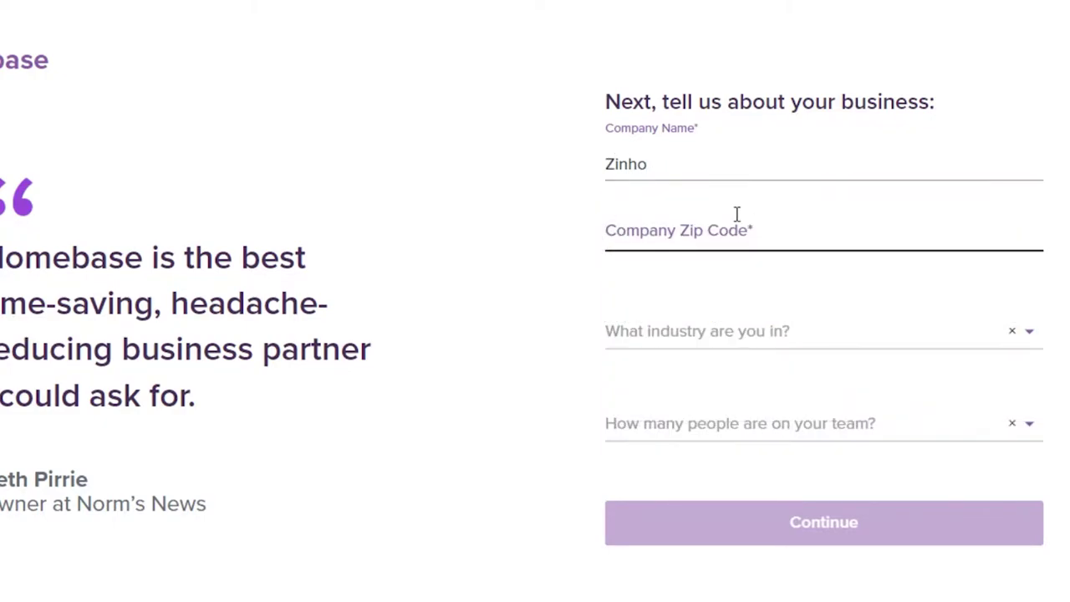
pyautogui.click(730, 229)
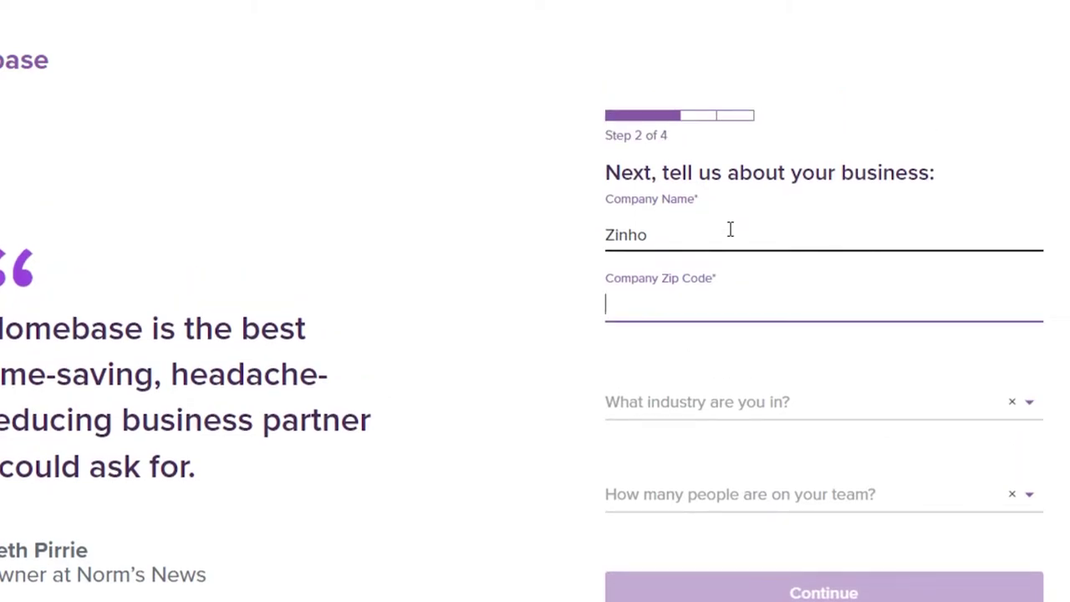
pyautogui.write('0009')
# Set industry to Other and team size to 1-5, then submit the business details.
pyautogui.click(705, 401)
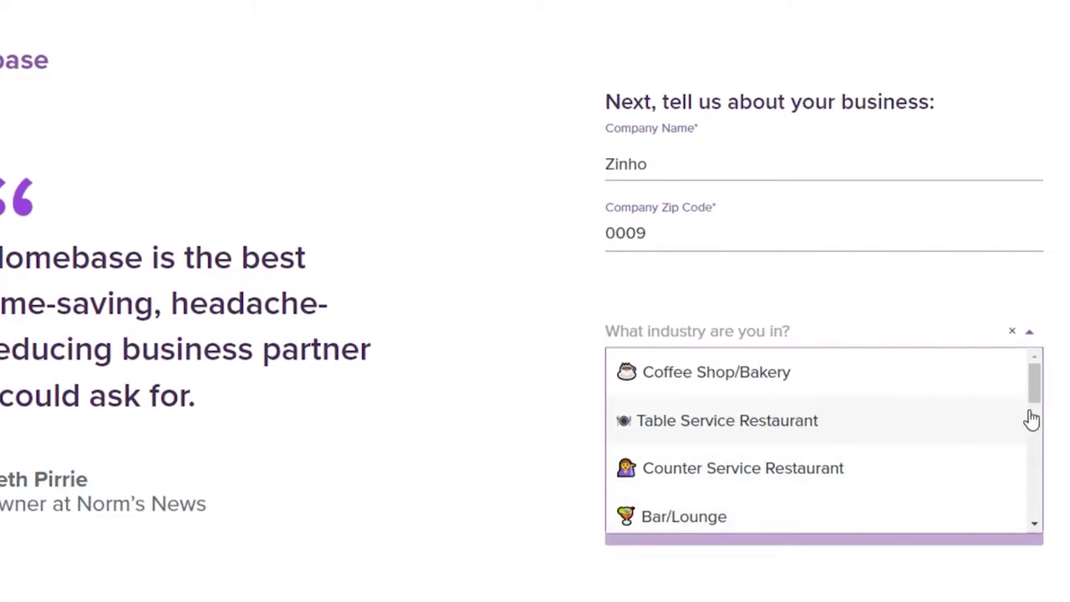
pyautogui.moveTo(1029, 421); pyautogui.dragTo(1034, 535)
pyautogui.click(1001, 497)
pyautogui.click(767, 459)
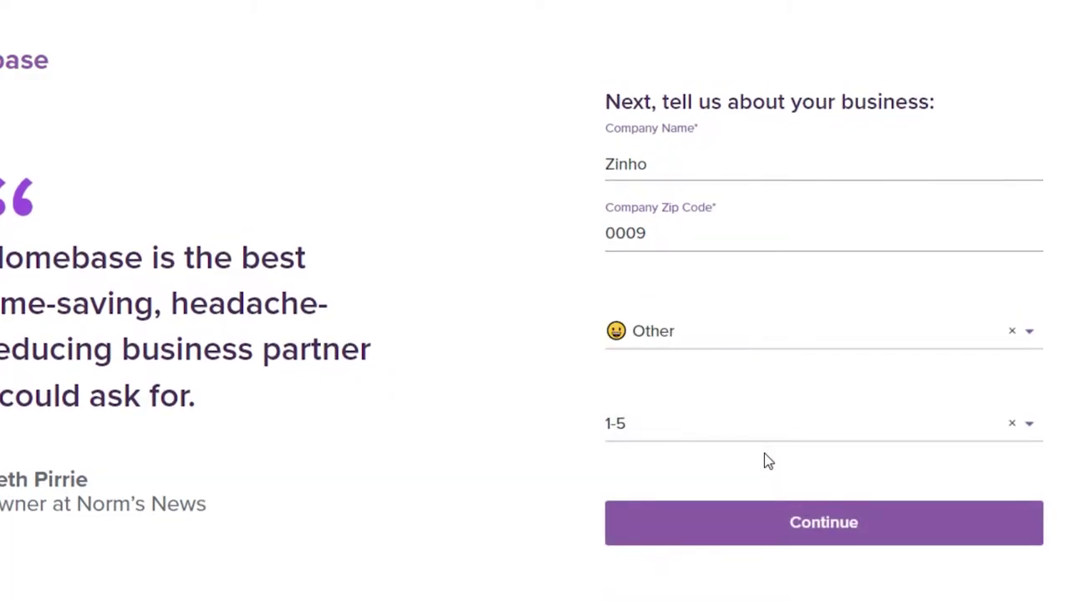
pyautogui.click(777, 513)
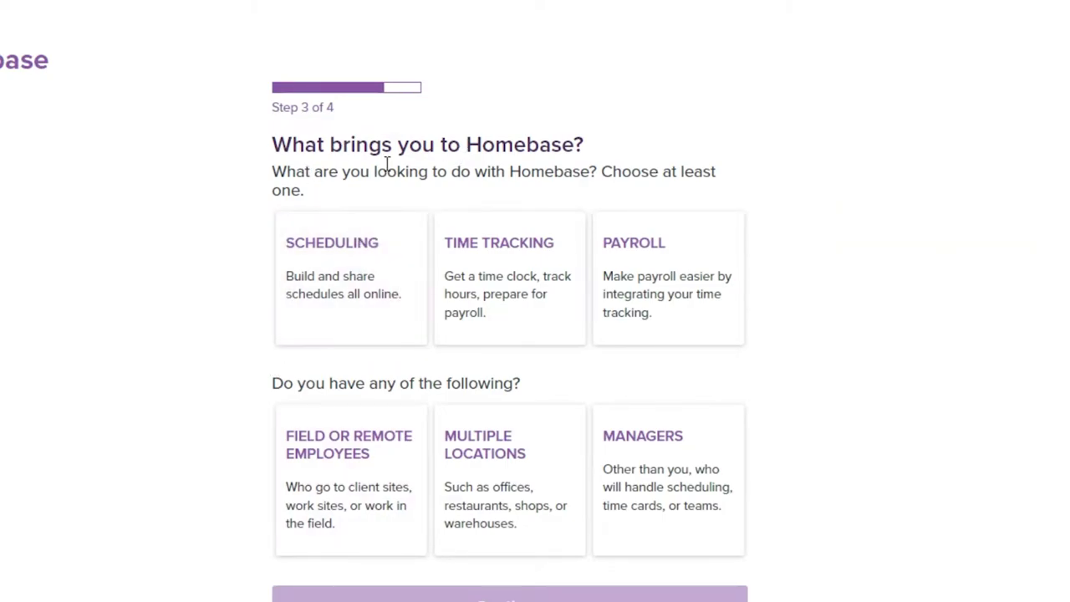
# Select Scheduling, Time Tracking, Field or Remote Employees and Managers, then continue.
pyautogui.click(387, 265)
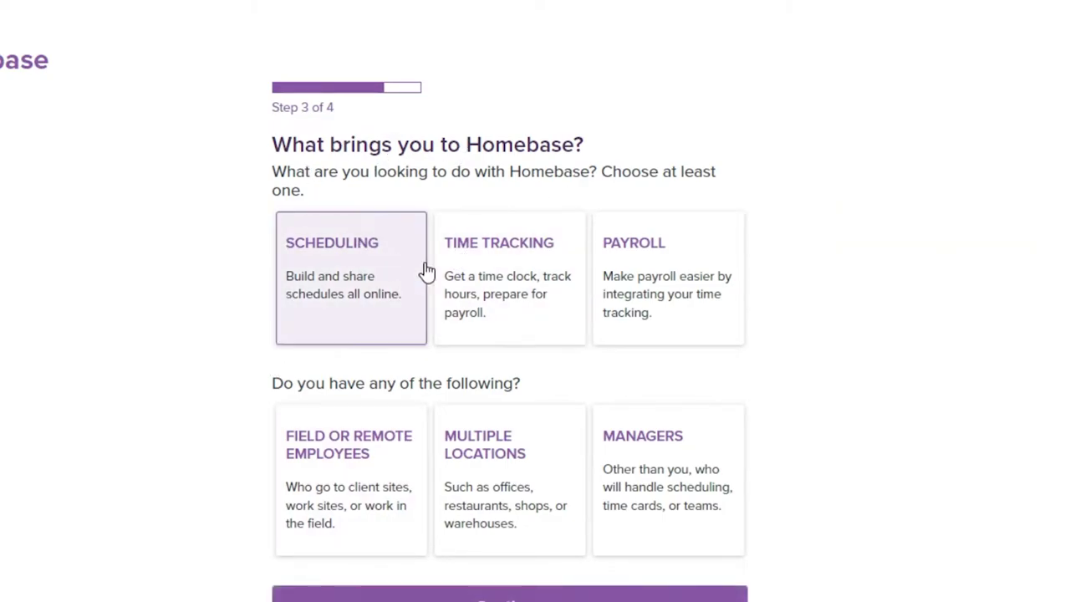
pyautogui.click(524, 292)
pyautogui.click(683, 301)
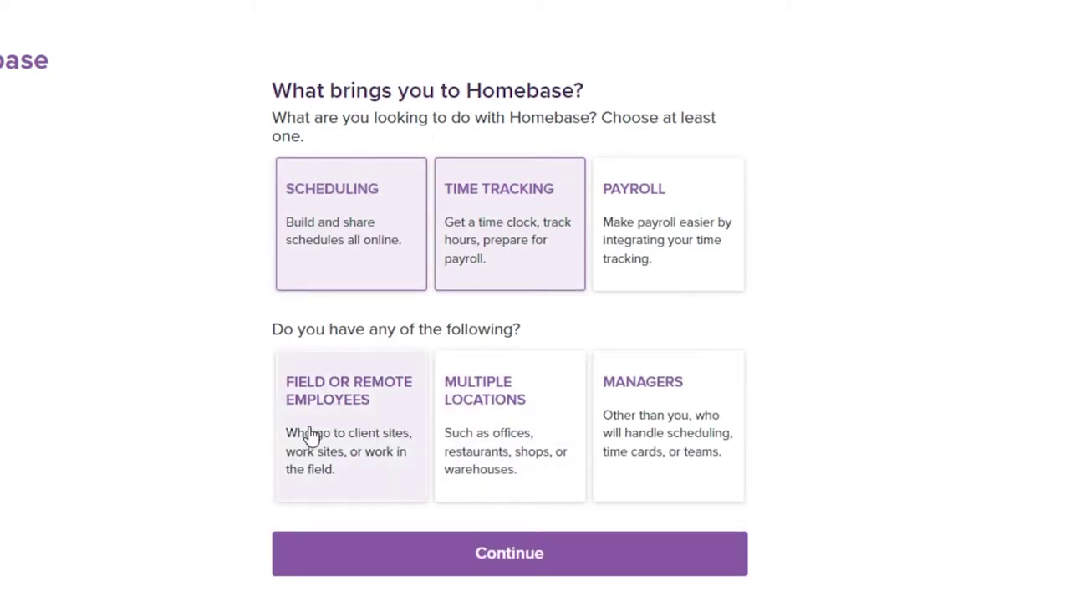
pyautogui.click(345, 424)
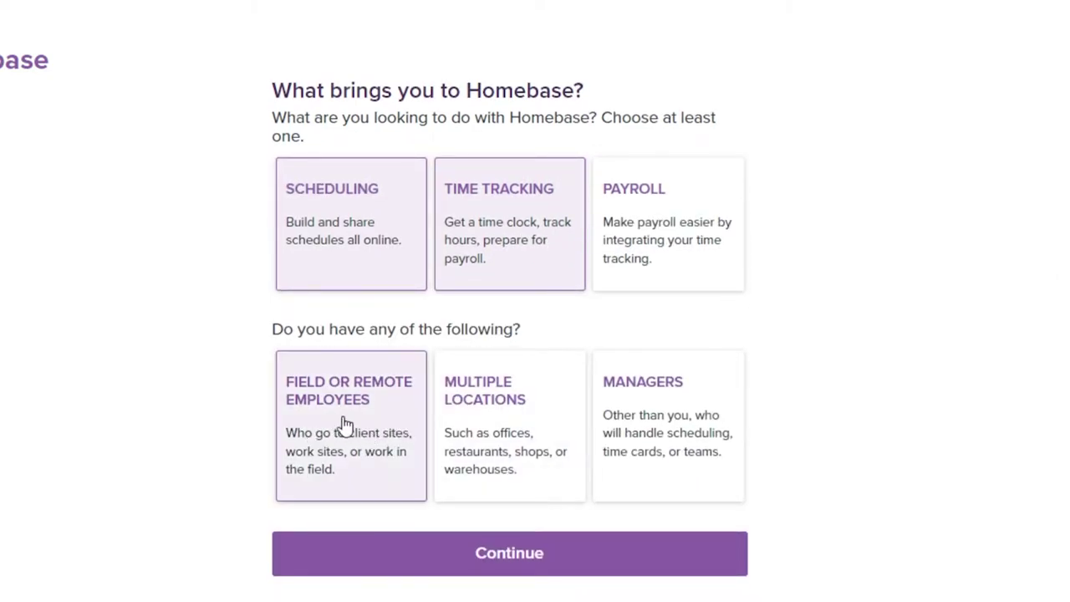
pyautogui.click(660, 403)
pyautogui.click(552, 568)
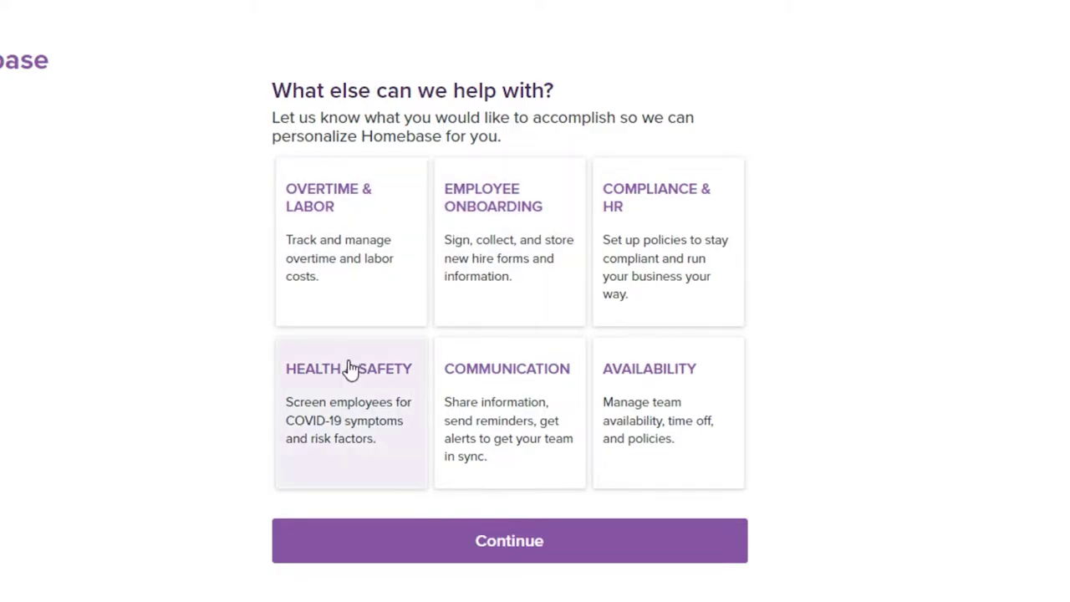
# Add Health & Safety, Communication, Availability and Compliance & HR, then finish sign-up.
pyautogui.click(351, 416)
pyautogui.click(513, 386)
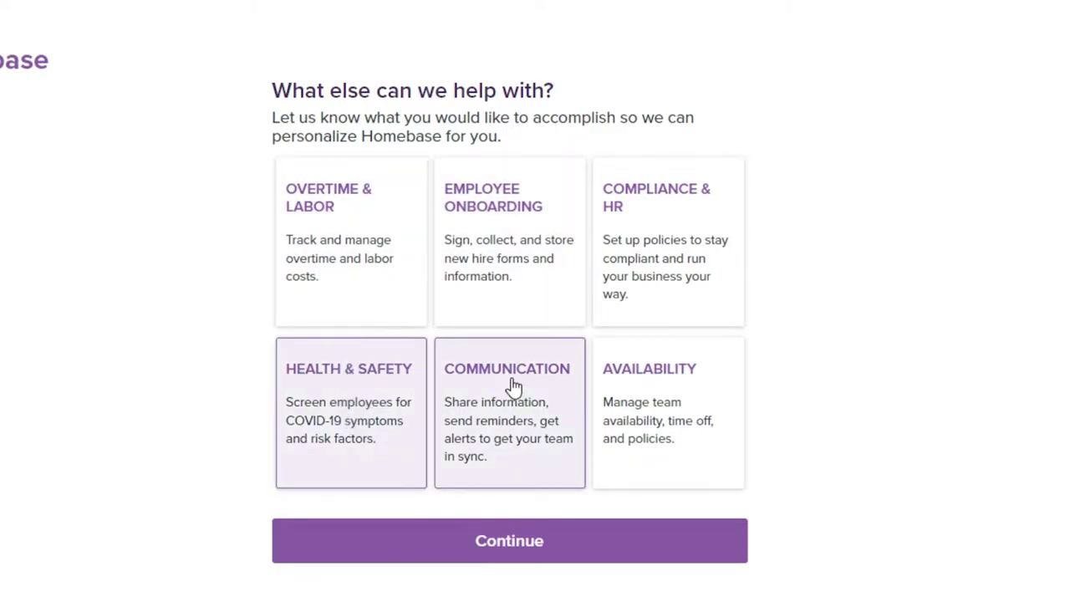
pyautogui.click(627, 387)
pyautogui.click(619, 234)
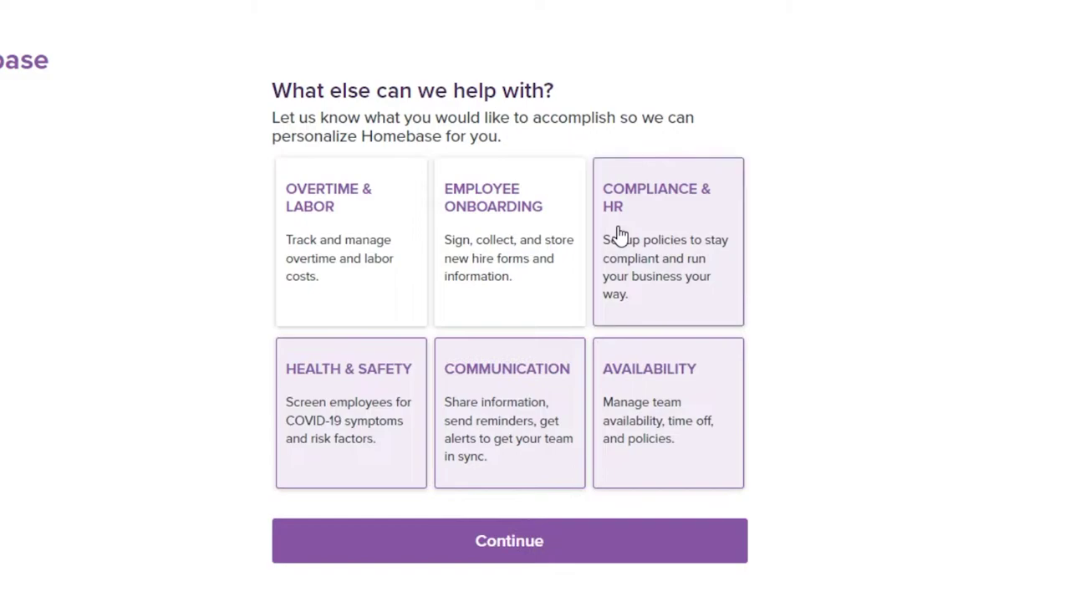
pyautogui.click(518, 537)
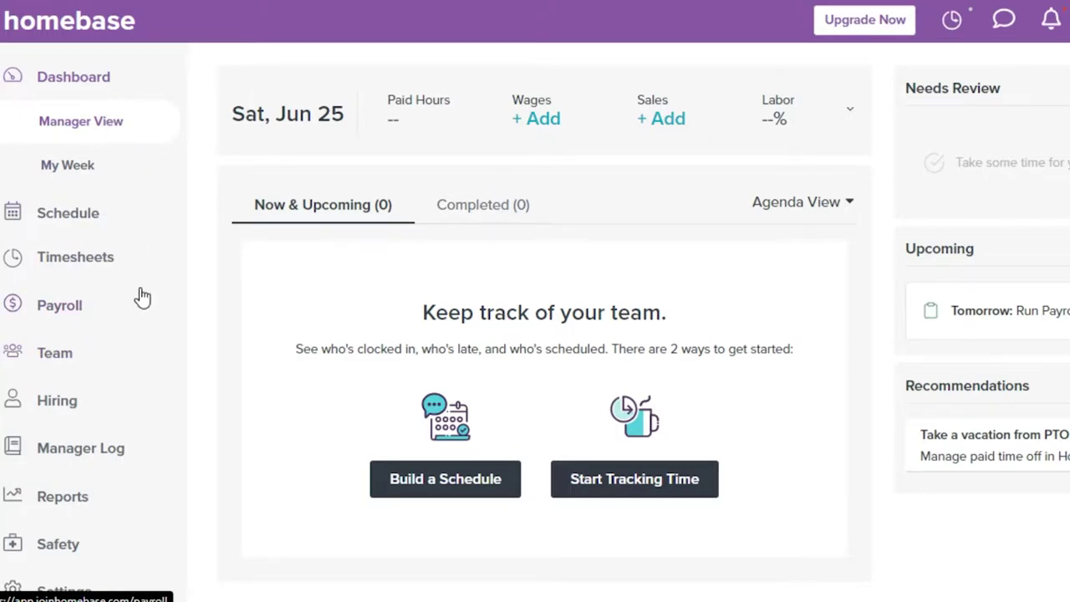
# Open the schedule, view it by Month, then switch back to Week.
pyautogui.click(76, 209)
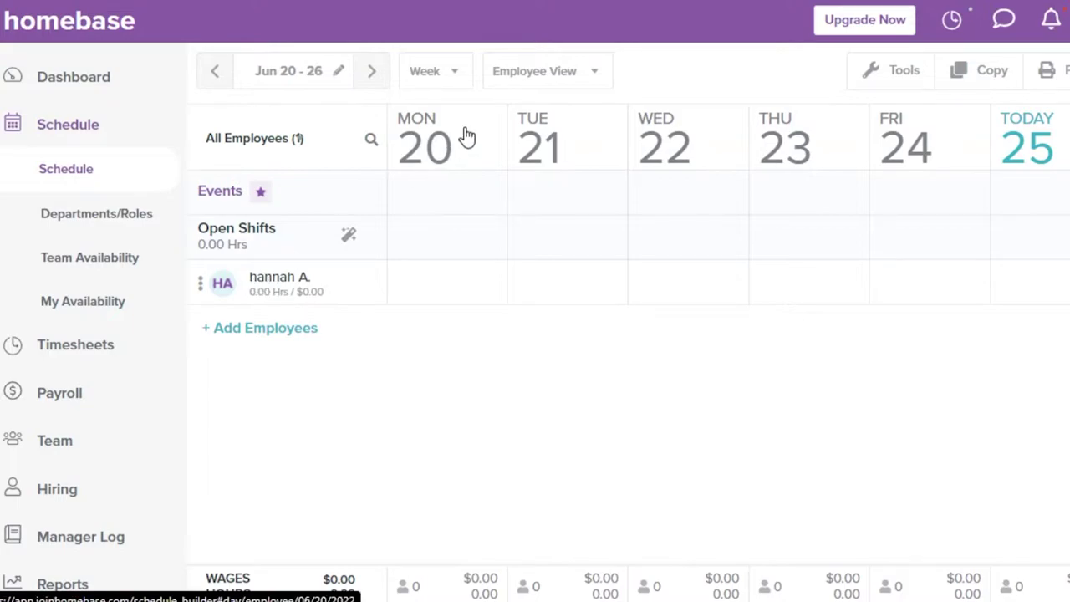
pyautogui.click(447, 77)
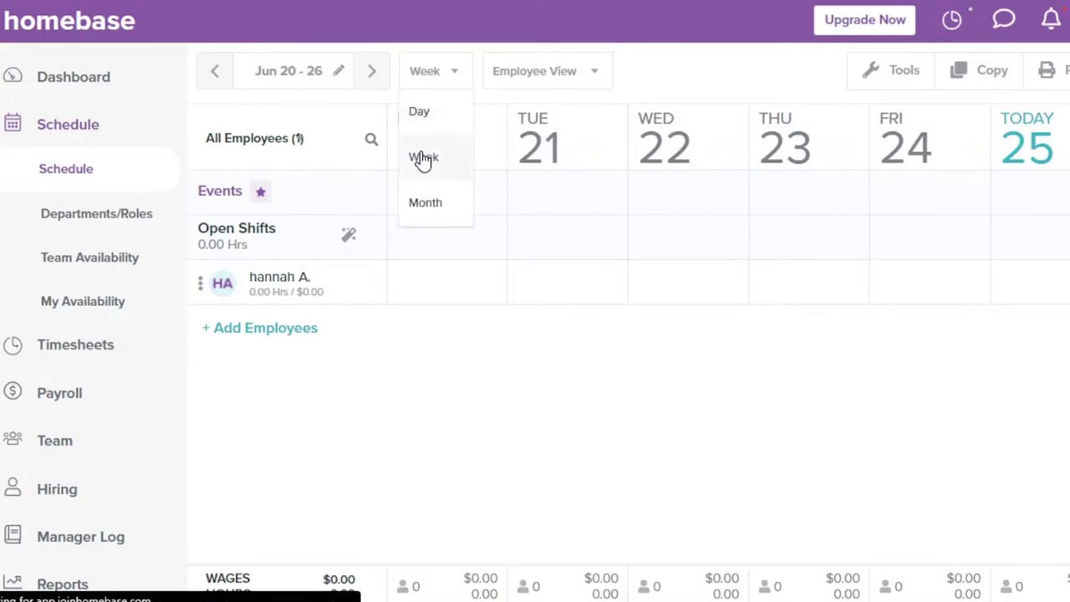
pyautogui.click(433, 209)
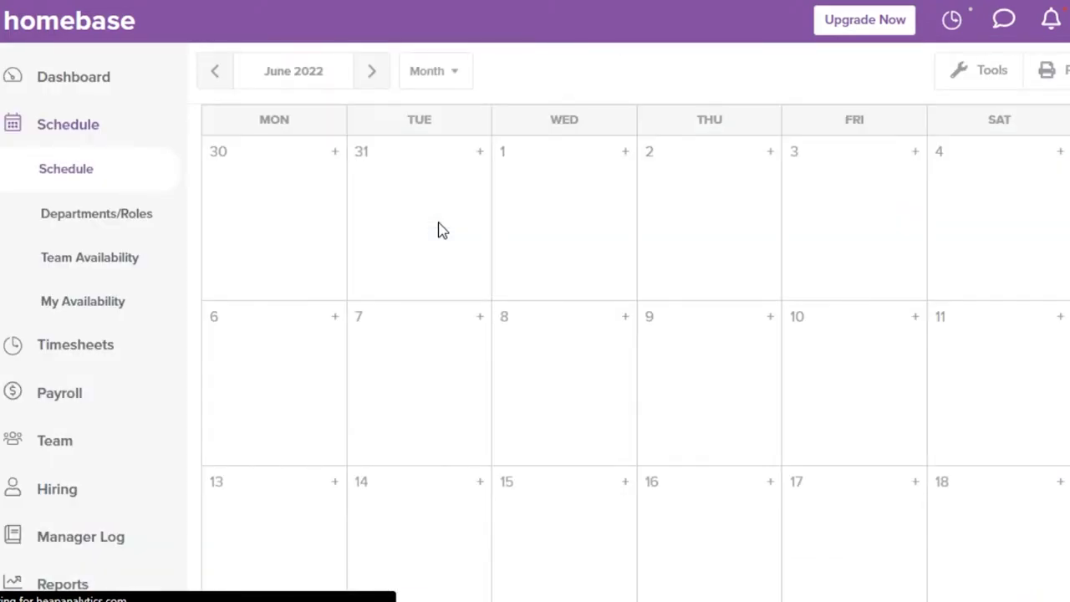
pyautogui.click(435, 74)
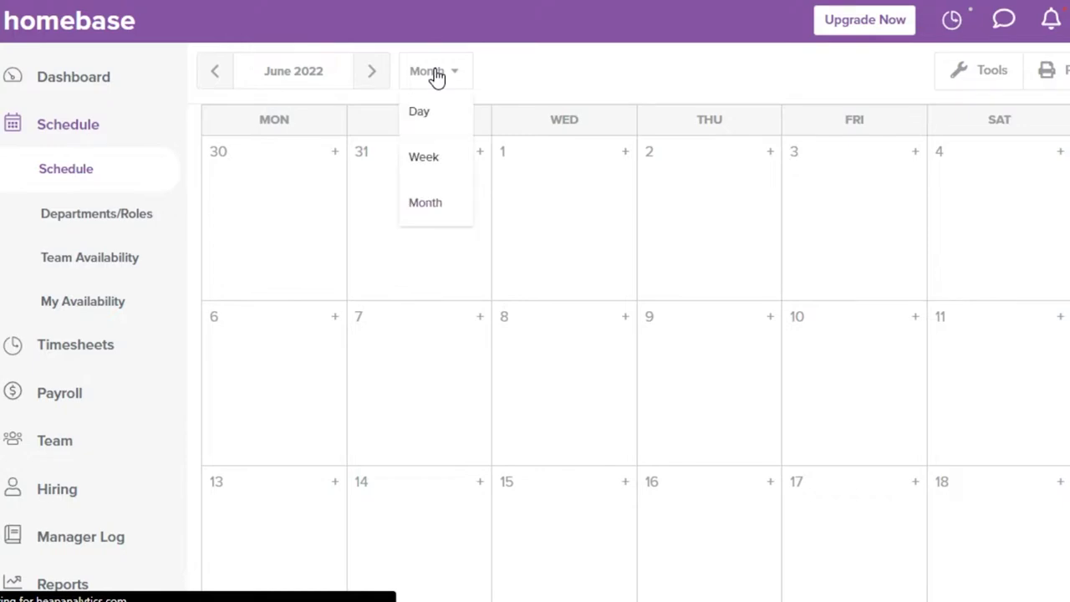
pyautogui.click(424, 157)
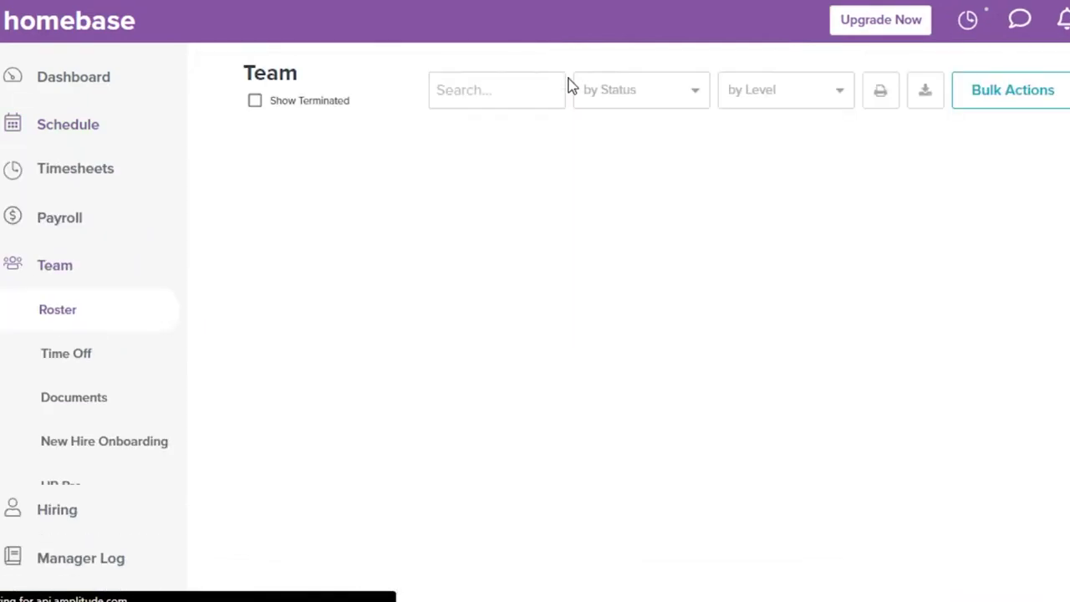
# Keep the weekly schedule in Employee View and start adding employees to the team.
pyautogui.click(71, 125)
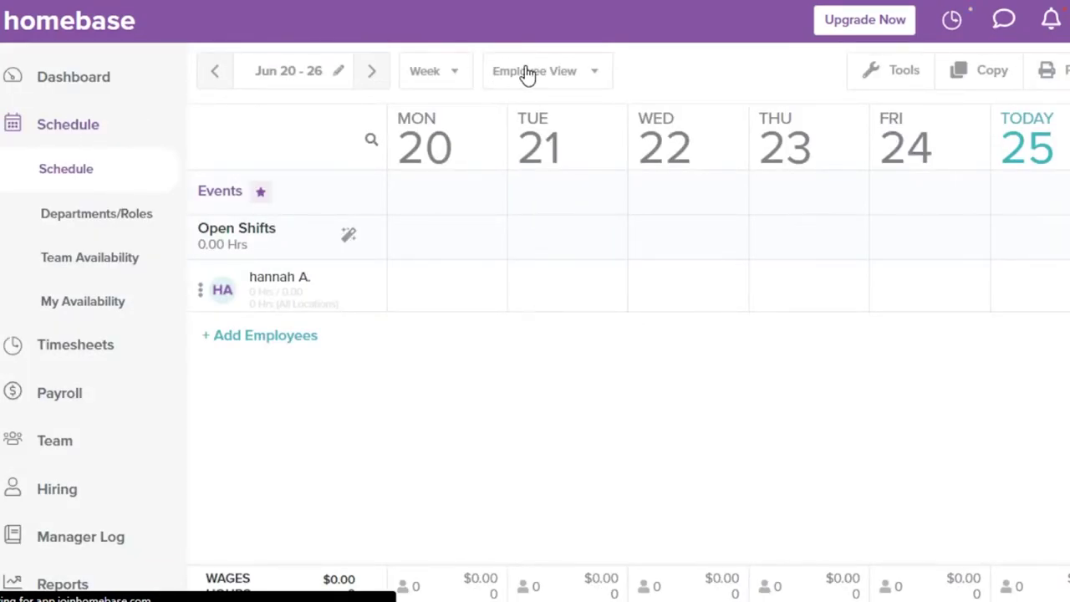
pyautogui.click(596, 74)
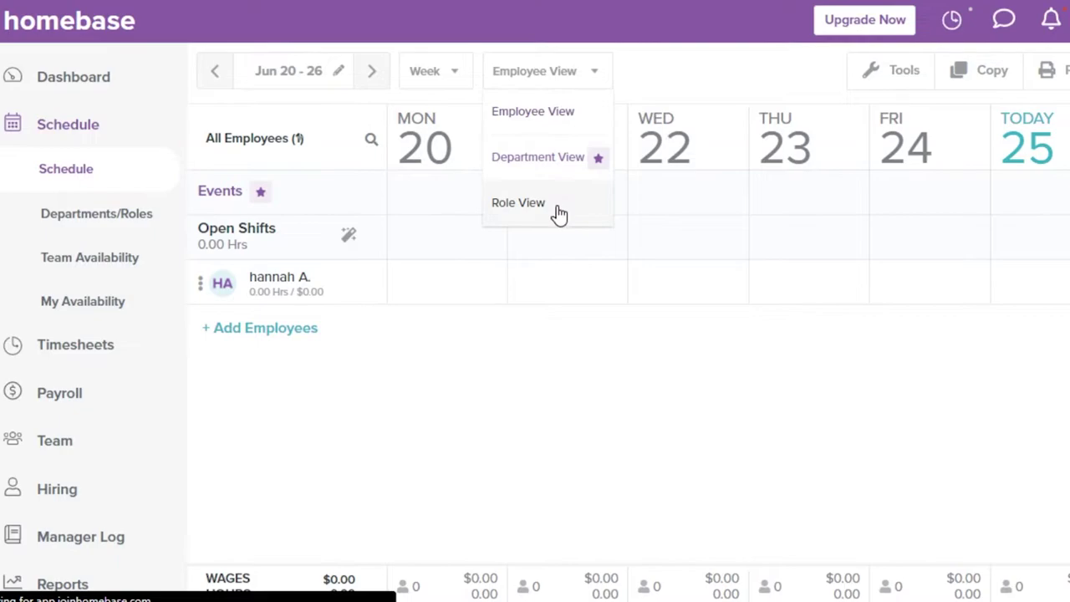
pyautogui.click(384, 359)
pyautogui.click(132, 331)
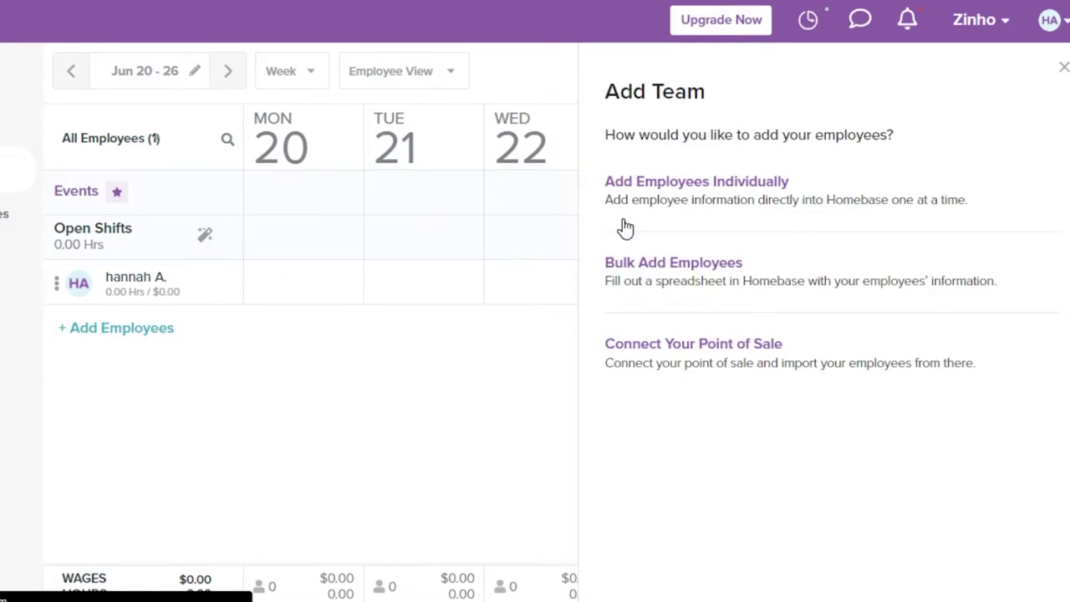
# Add an employee individually, entering their first name, last name and e-mail address.
pyautogui.click(660, 212)
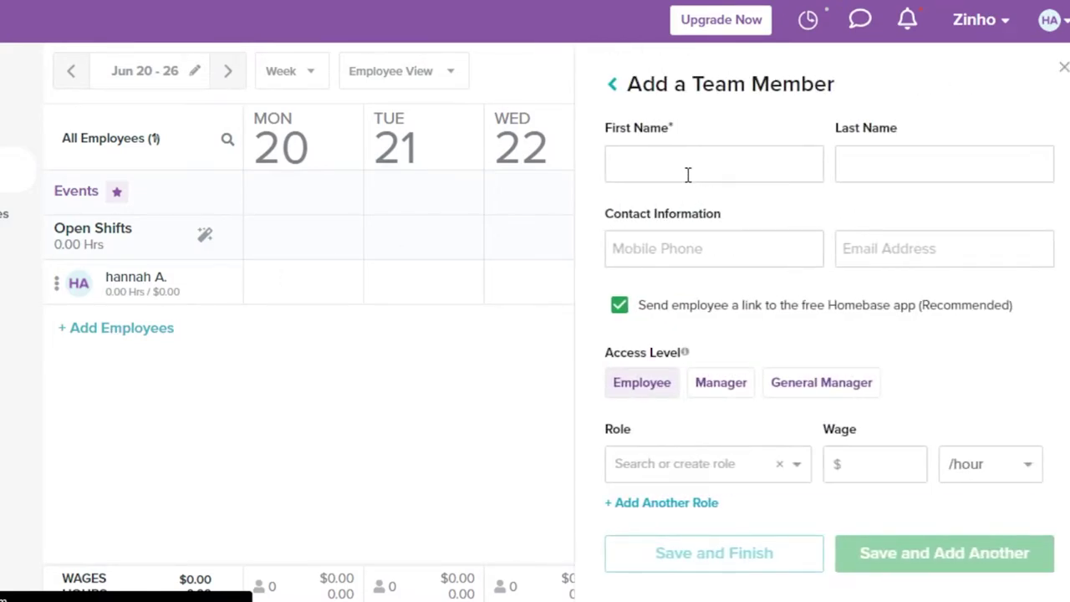
pyautogui.click(679, 170)
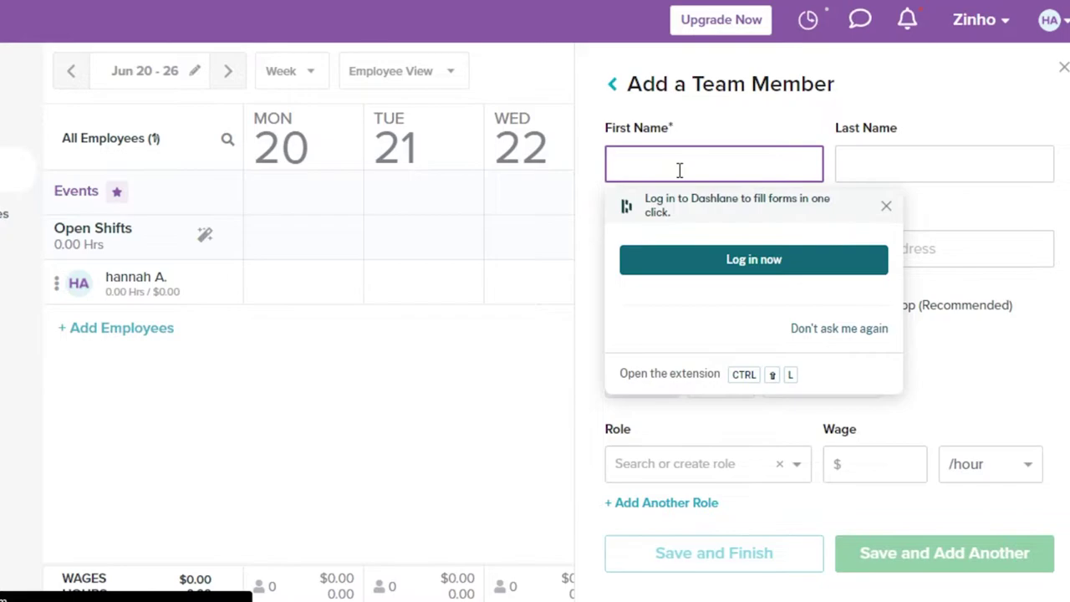
pyautogui.press('Escape')
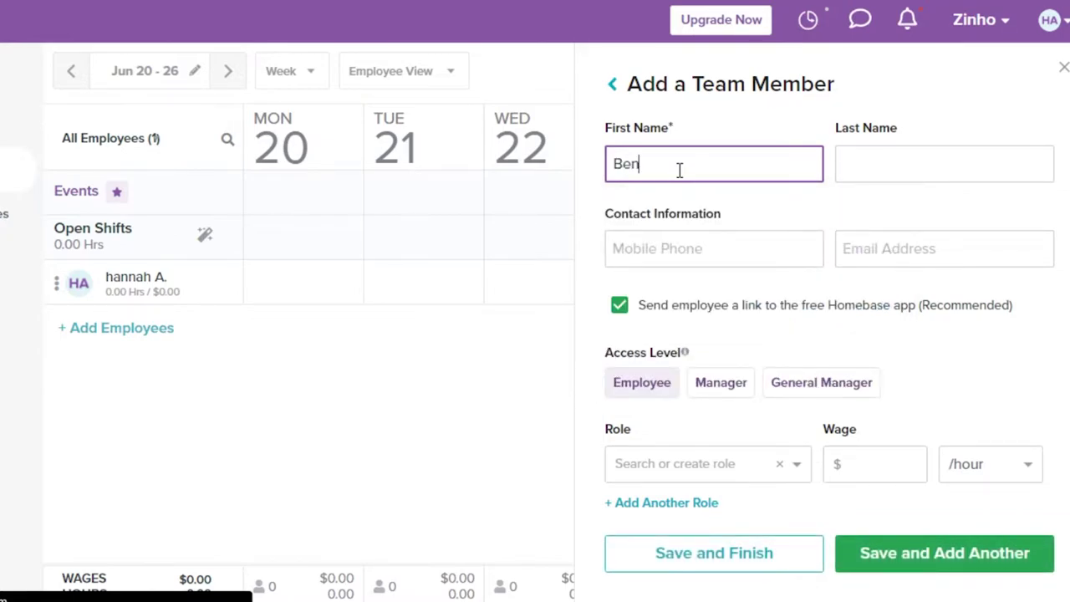
pyautogui.click(889, 149)
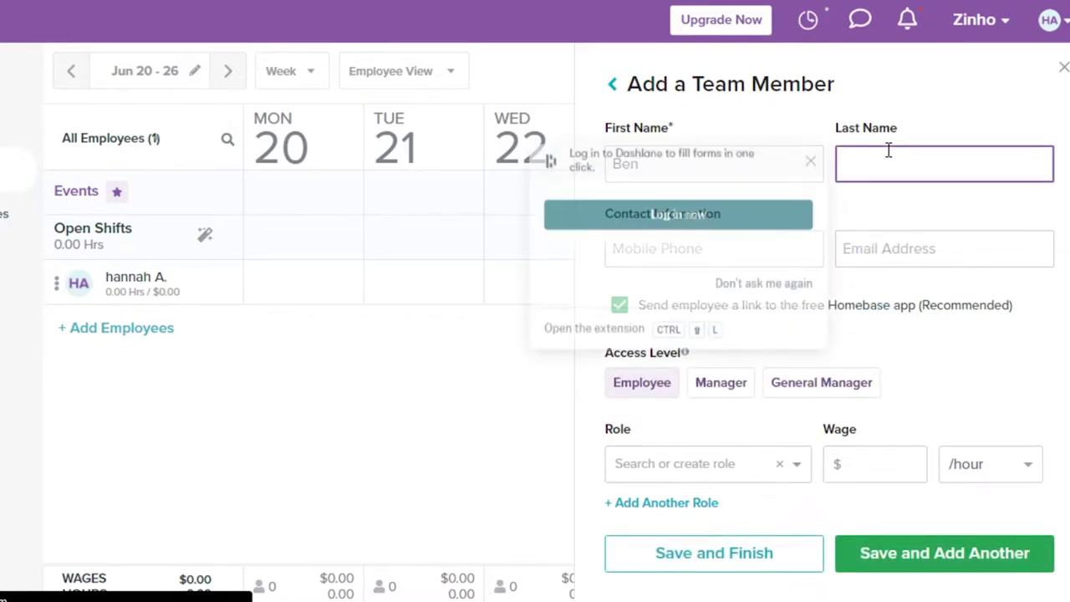
pyautogui.press('Escape')
pyautogui.click(697, 260)
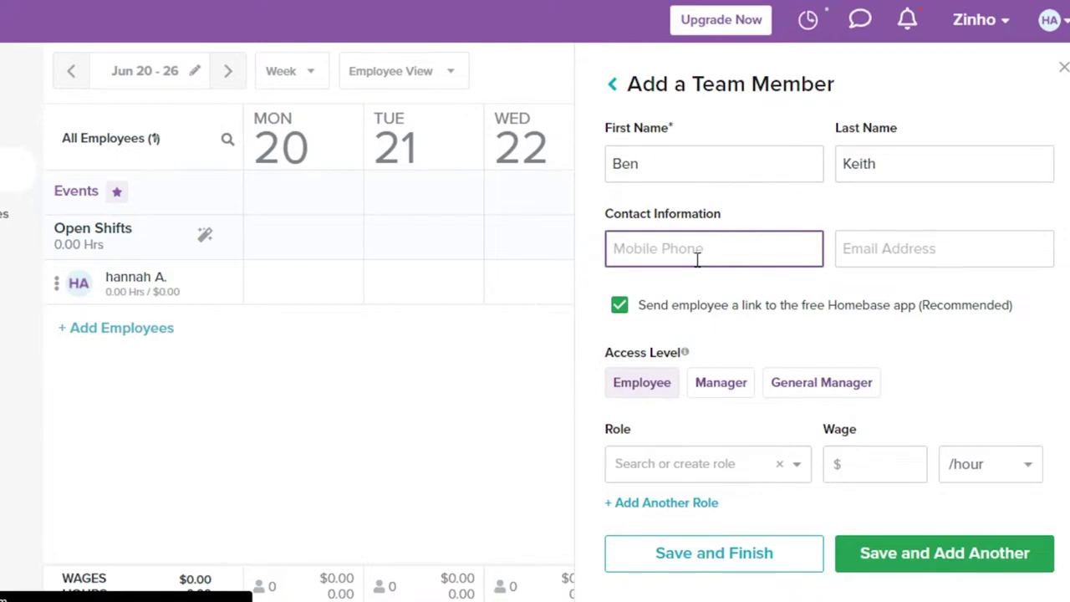
pyautogui.click(920, 243)
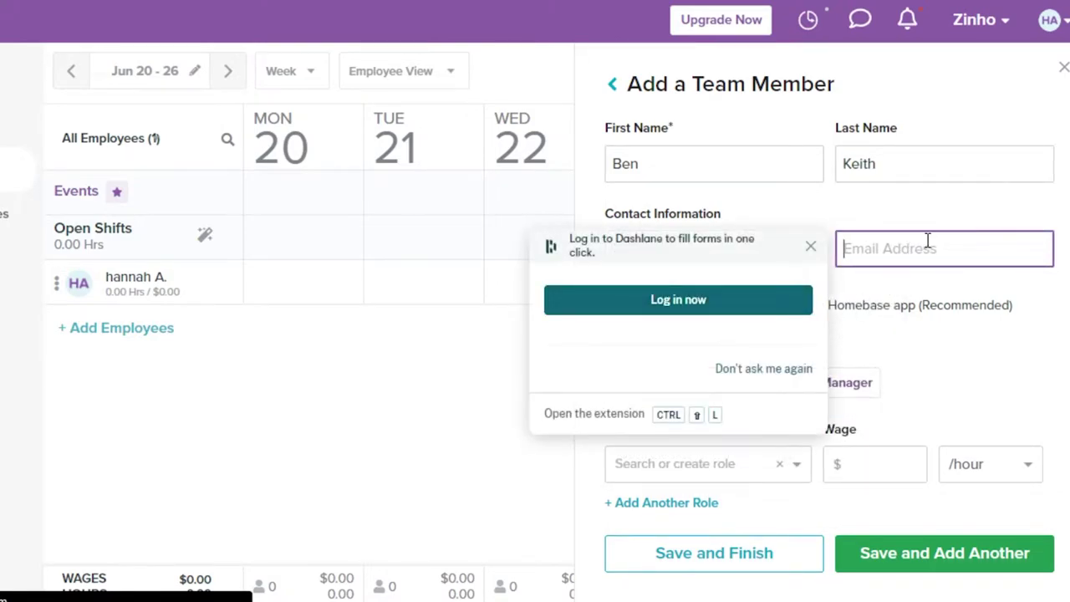
pyautogui.hotkey('ctrl', 'v')
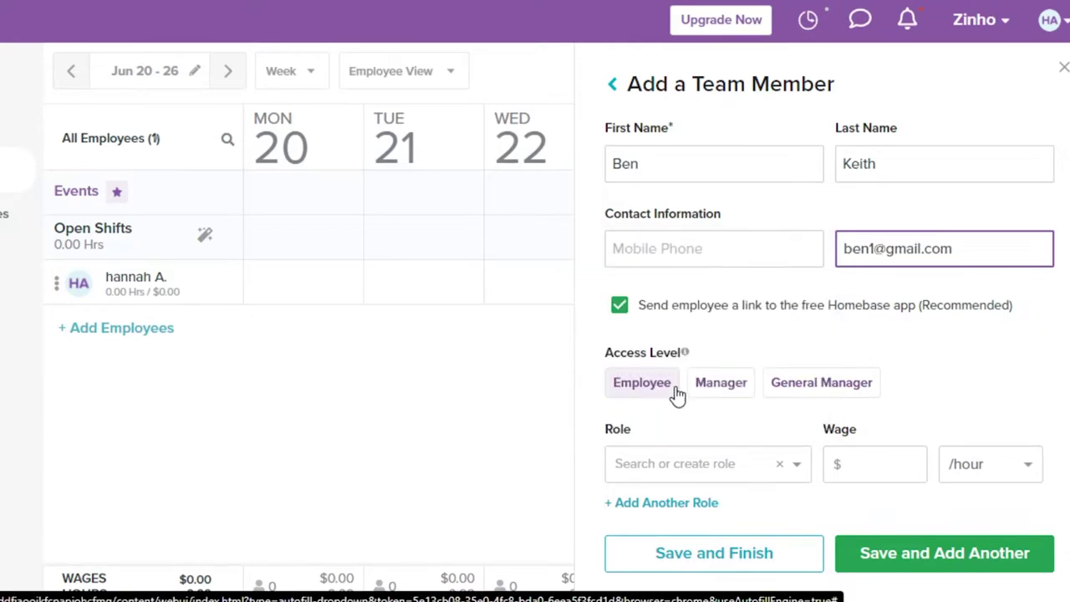
# Assign the new employee the Assistant Manager role.
pyautogui.scroll(-1, 778, 313)
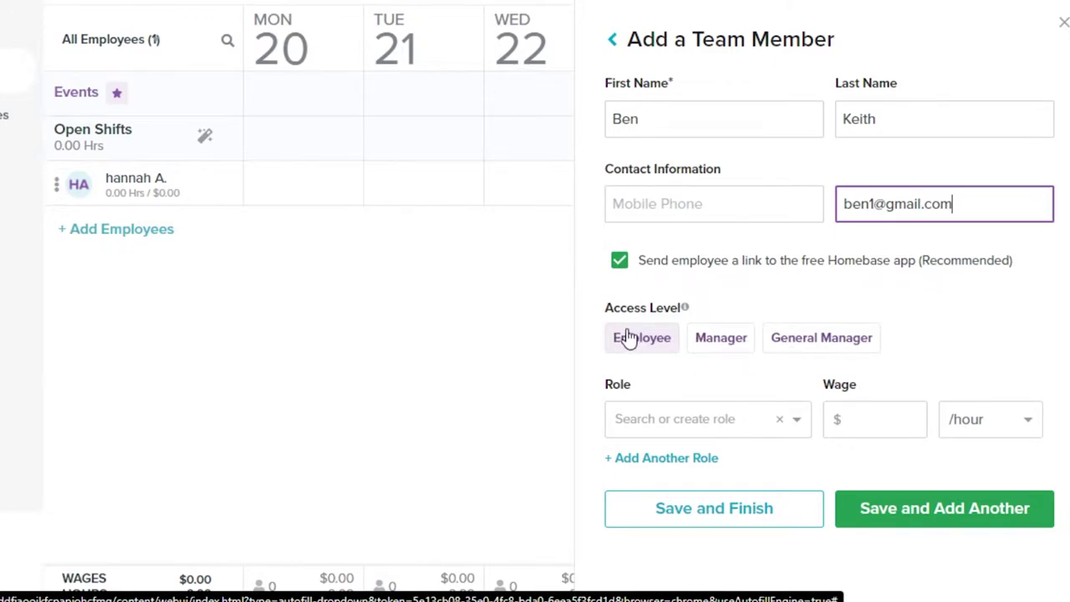
pyautogui.click(678, 418)
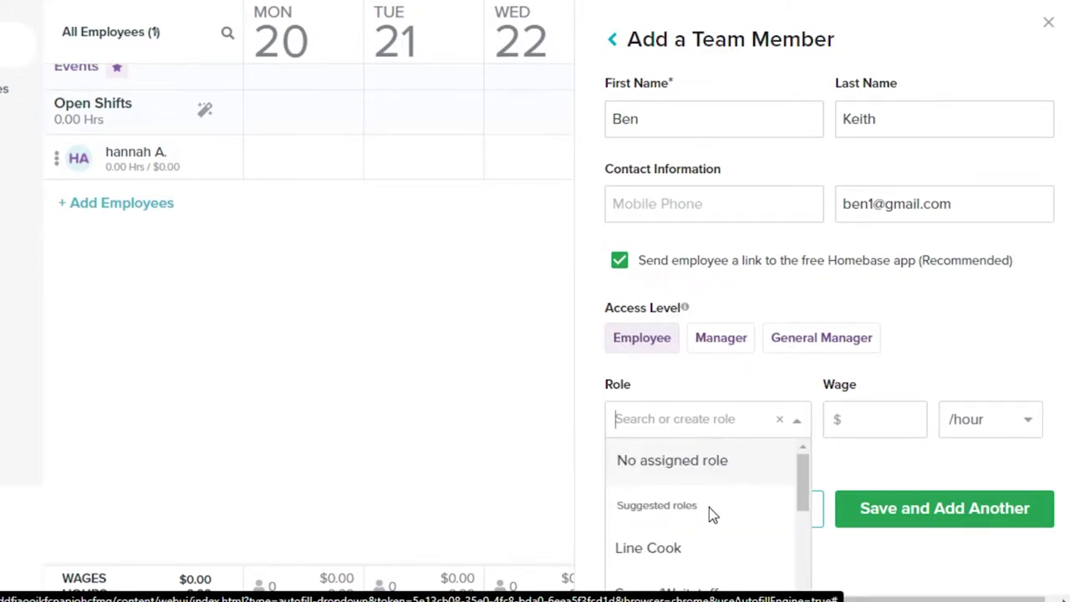
pyautogui.scroll(-3, 790, 502)
pyautogui.moveTo(810, 522); pyautogui.dragTo(800, 594)
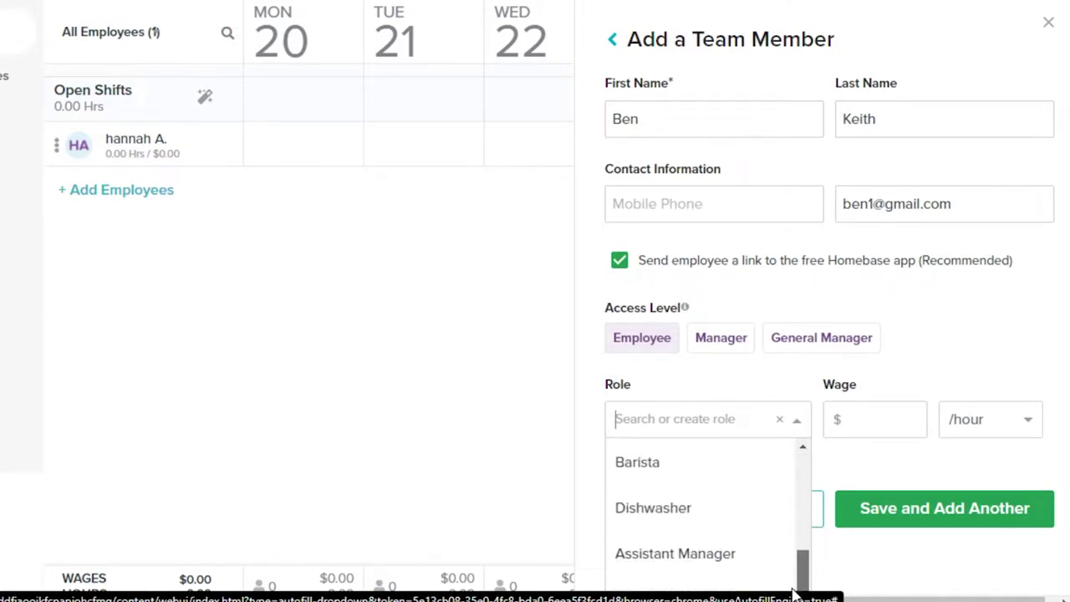
pyautogui.click(739, 557)
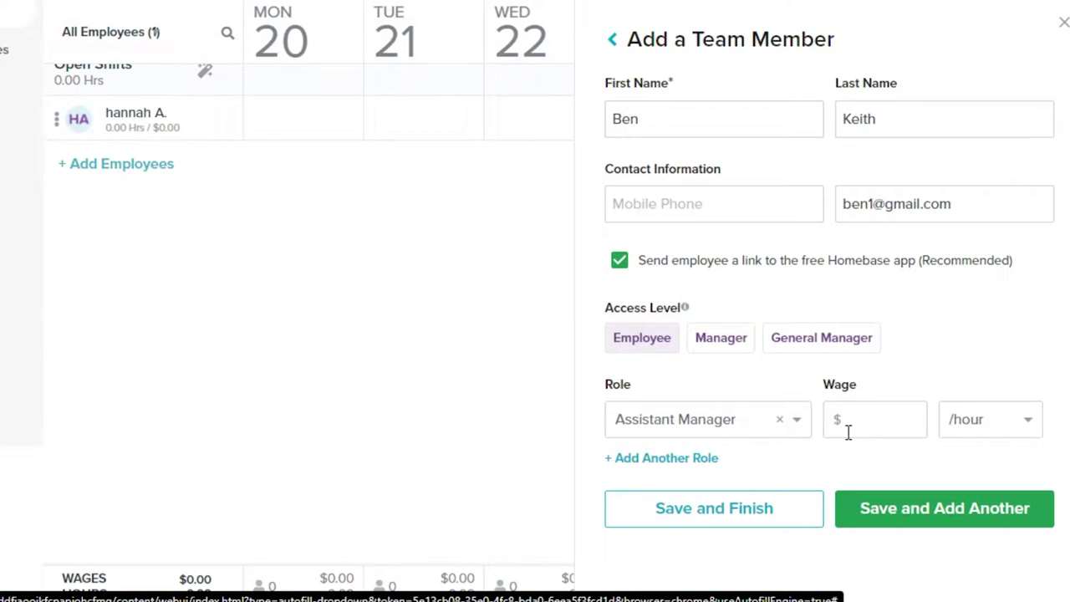
# Set an hourly wage of $30 and save the new team member.
pyautogui.click(1008, 423)
pyautogui.click(975, 461)
pyautogui.write('30')
pyautogui.click(938, 510)
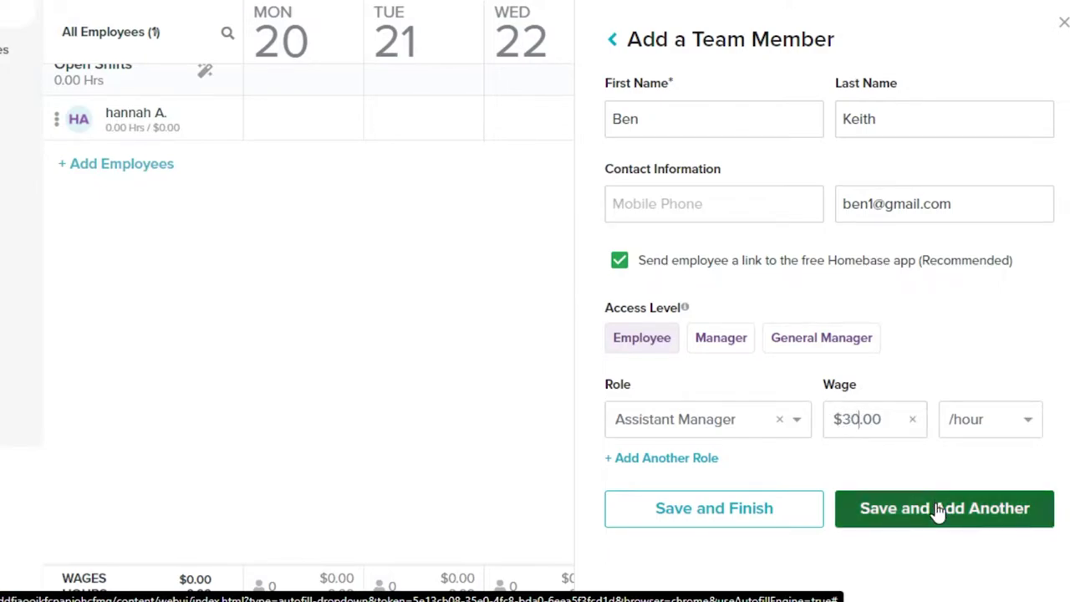
pyautogui.click(784, 515)
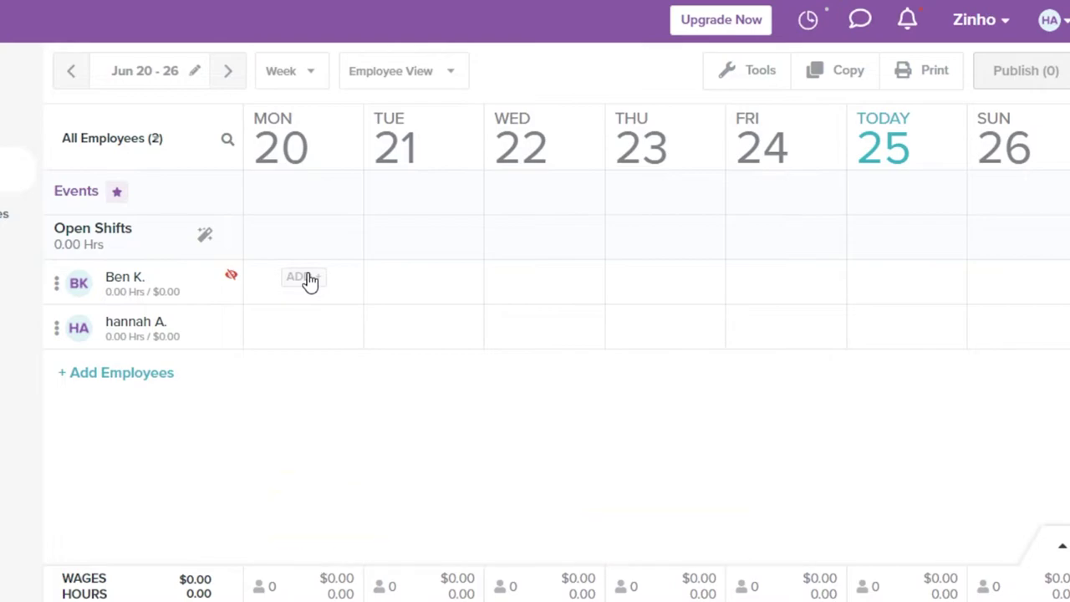
# Create an orange Monday shift for the new employee, repeated Tuesday through Friday.
pyautogui.click(308, 279)
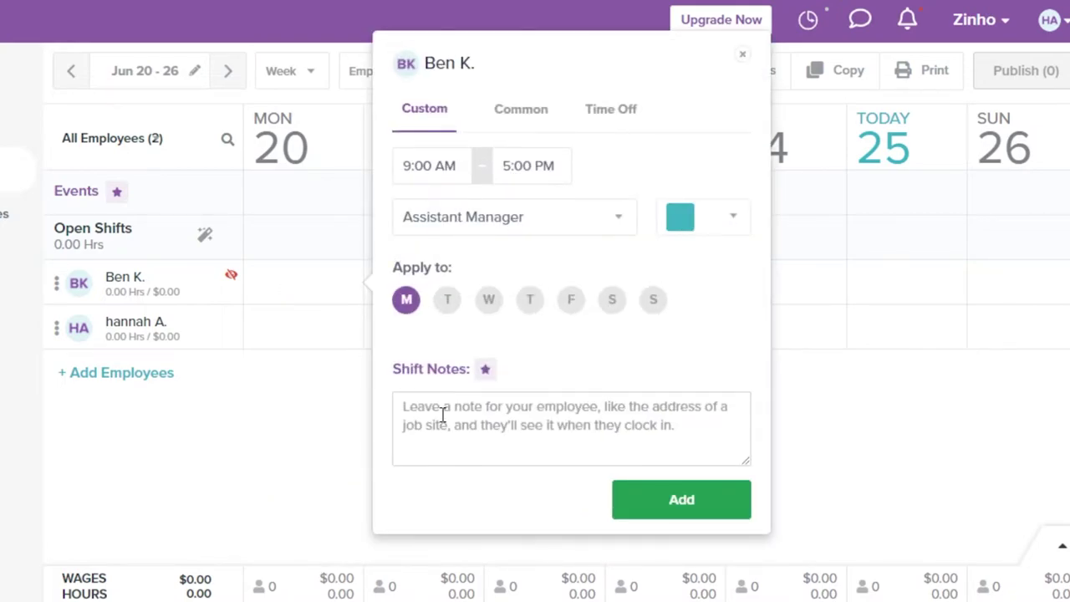
pyautogui.click(708, 232)
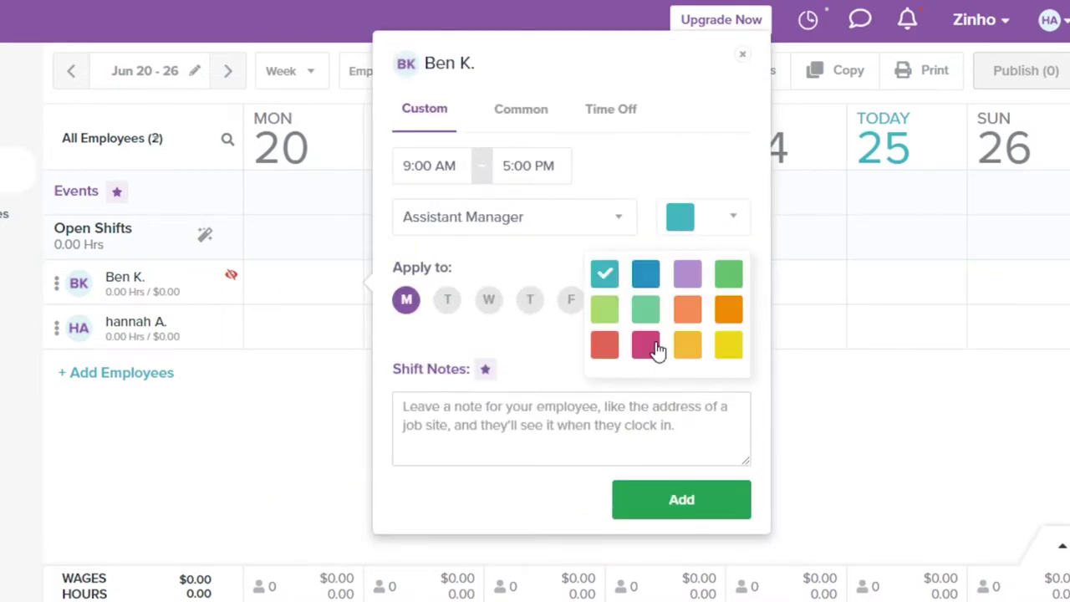
pyautogui.click(688, 316)
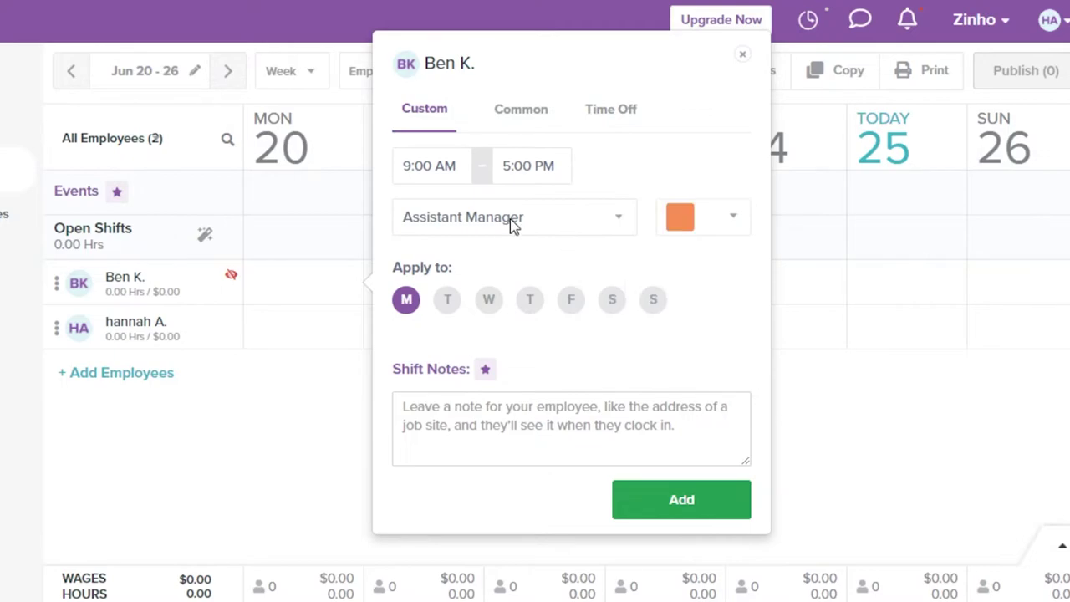
pyautogui.click(456, 306)
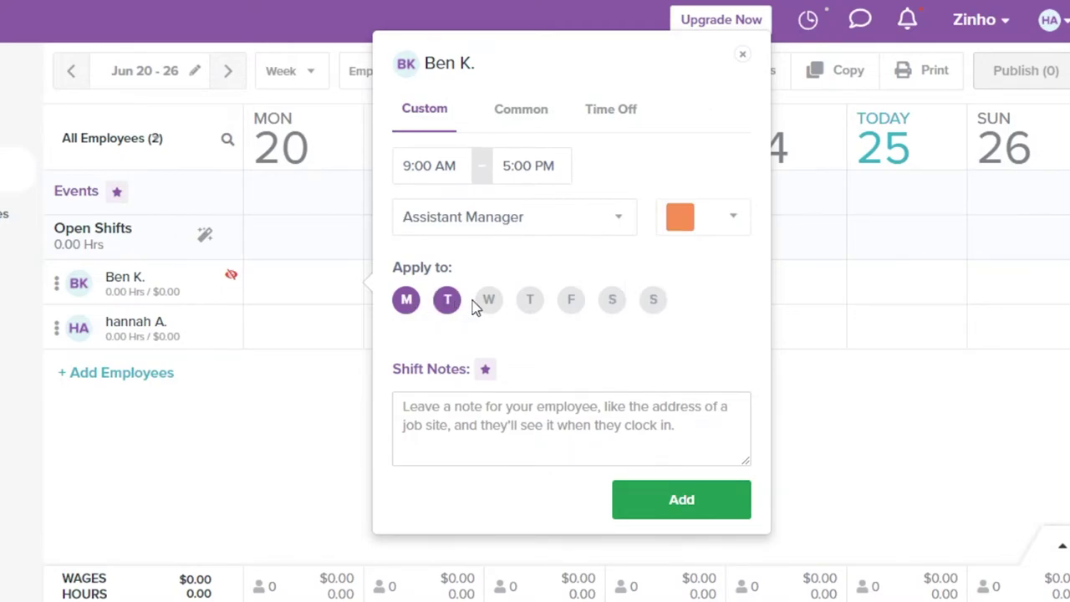
pyautogui.click(488, 304)
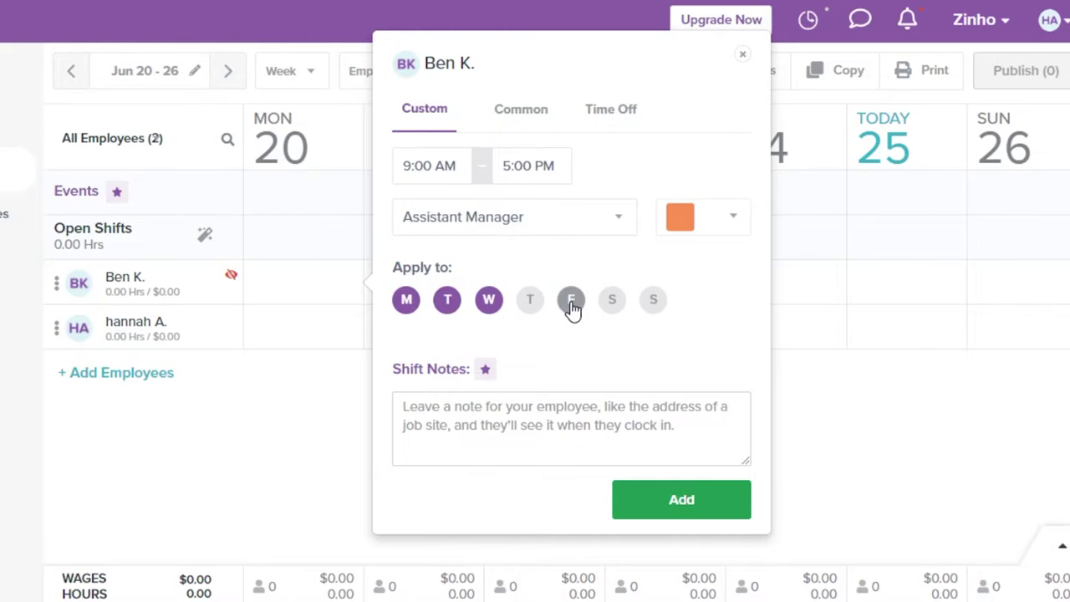
pyautogui.click(572, 306)
pyautogui.click(530, 304)
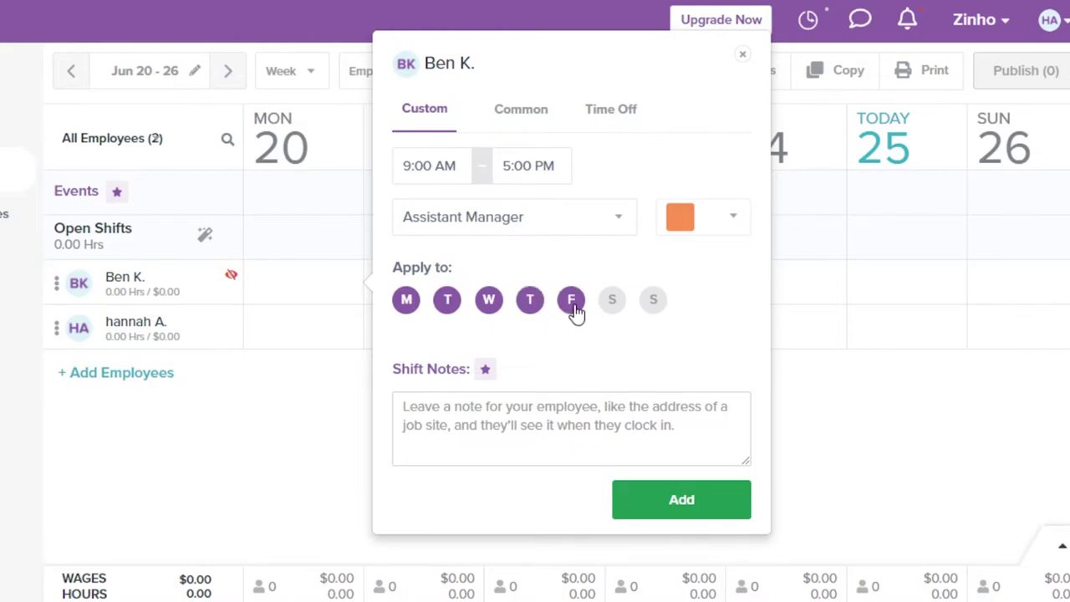
pyautogui.click(460, 431)
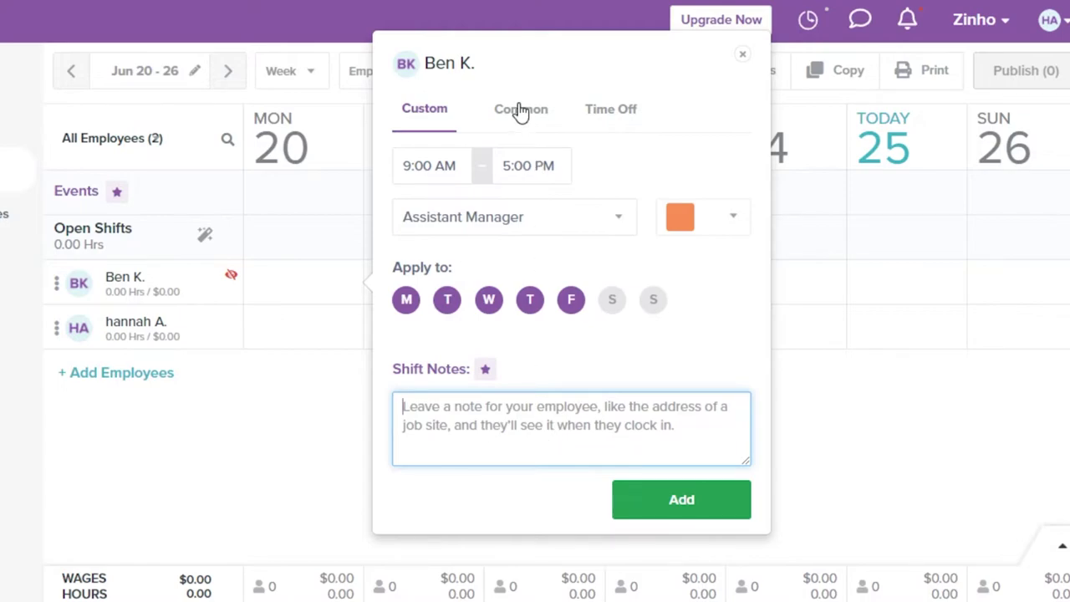
# Set the shifts to 10:00 AM–3:00 PM, add them, and decline the shift note.
pyautogui.click(520, 110)
pyautogui.click(445, 114)
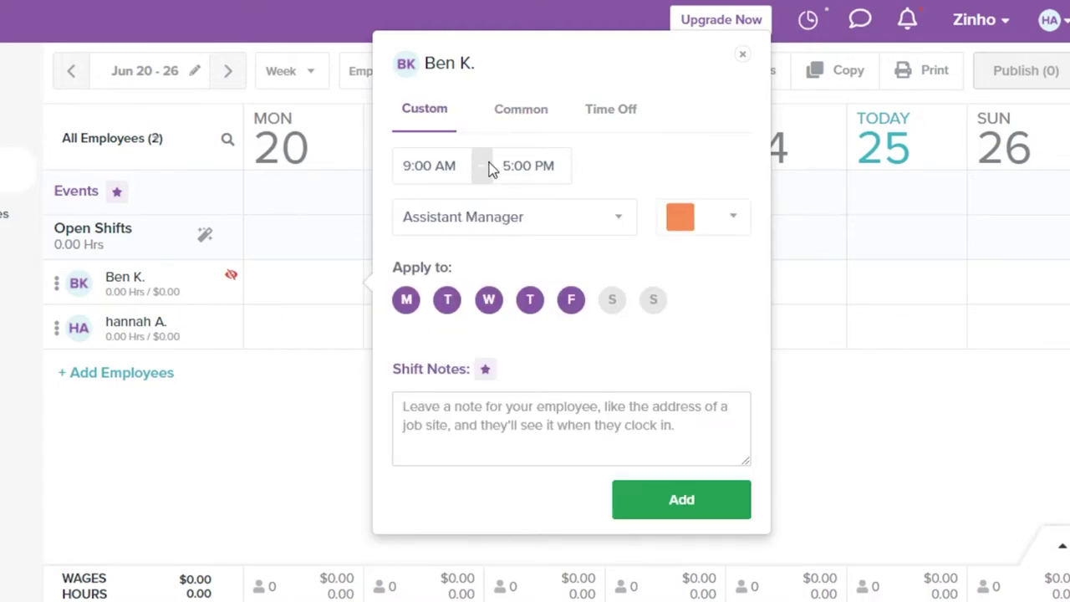
pyautogui.click(454, 174)
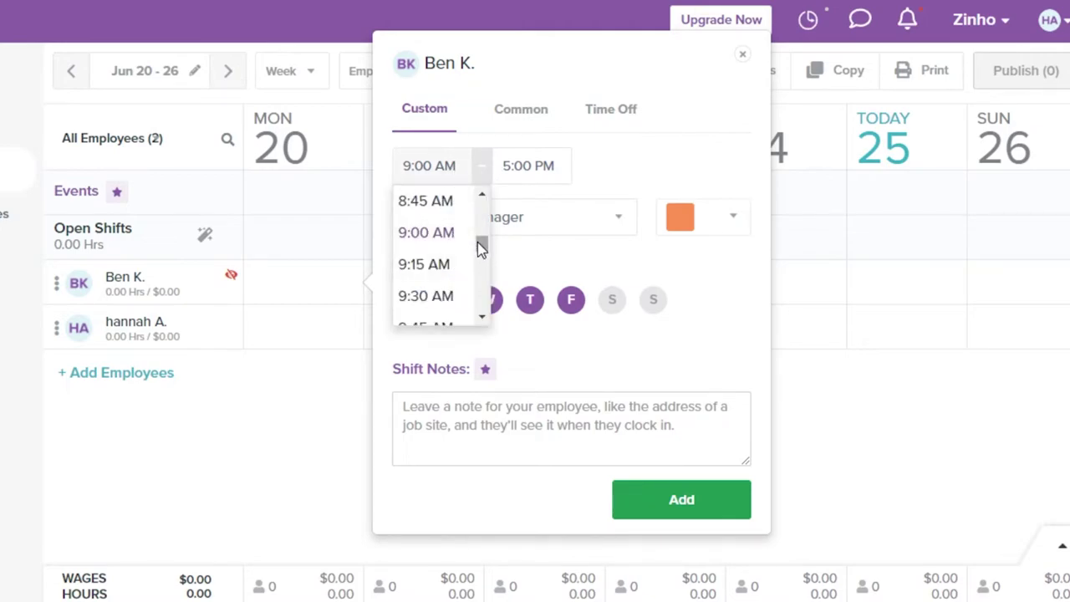
pyautogui.scroll(-1, 480, 242)
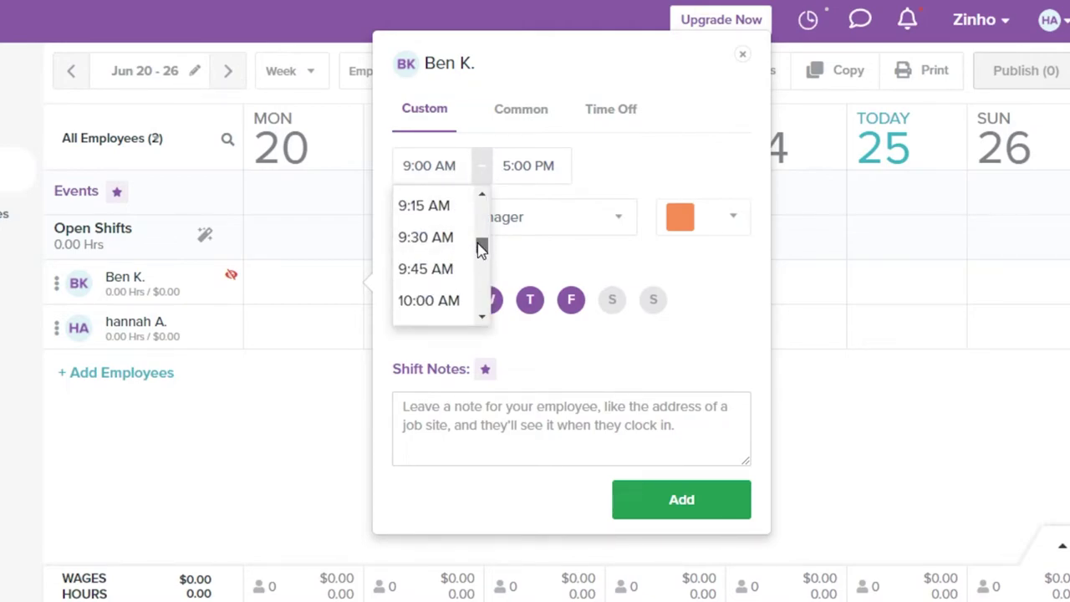
pyautogui.click(408, 303)
pyautogui.click(528, 166)
pyautogui.scroll(4, 576, 270)
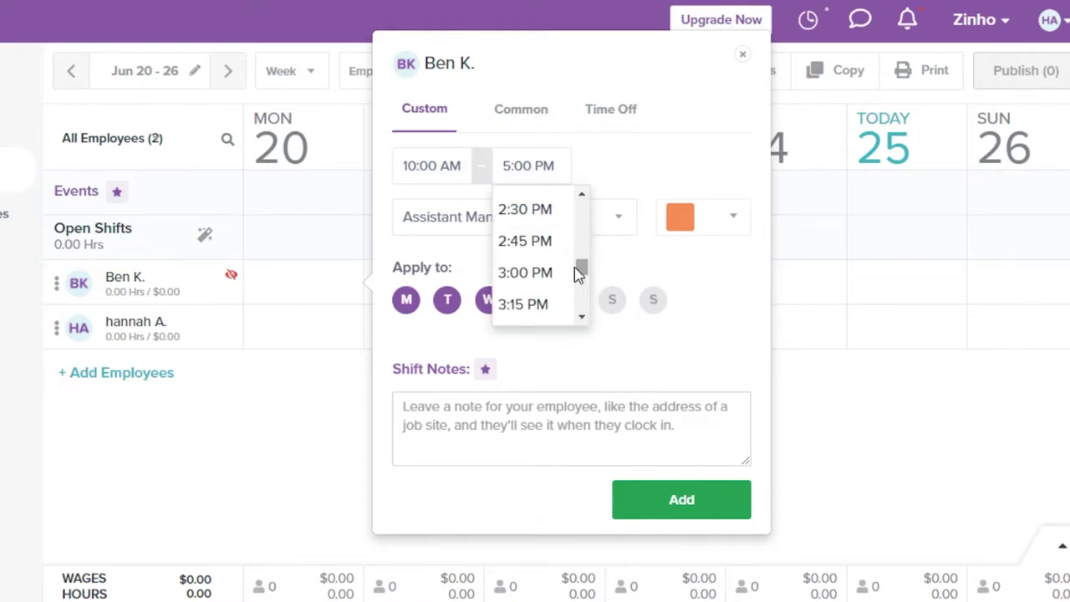
pyautogui.click(531, 271)
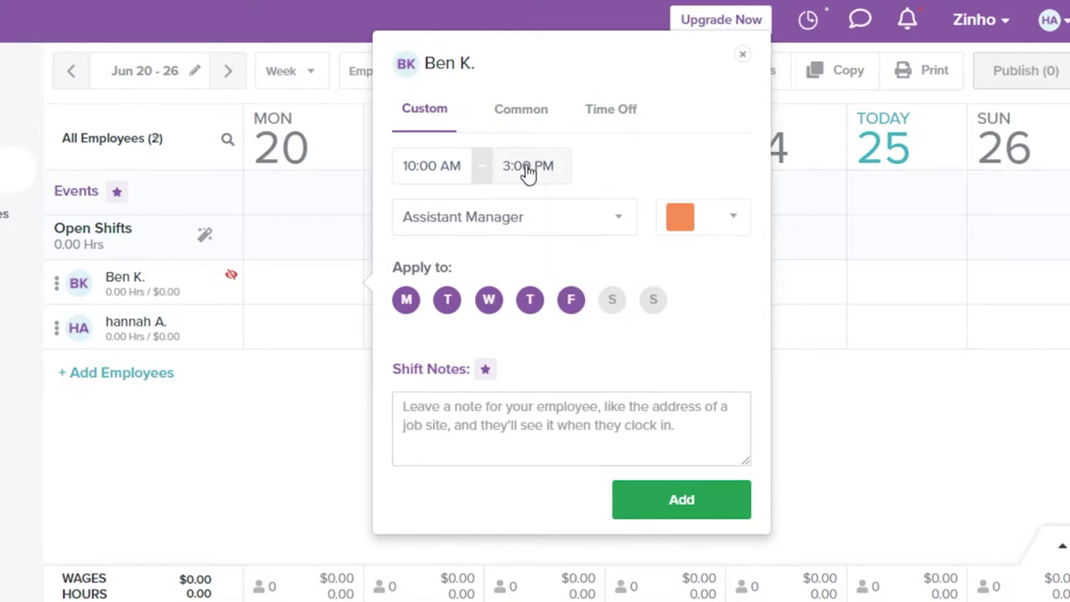
pyautogui.click(724, 506)
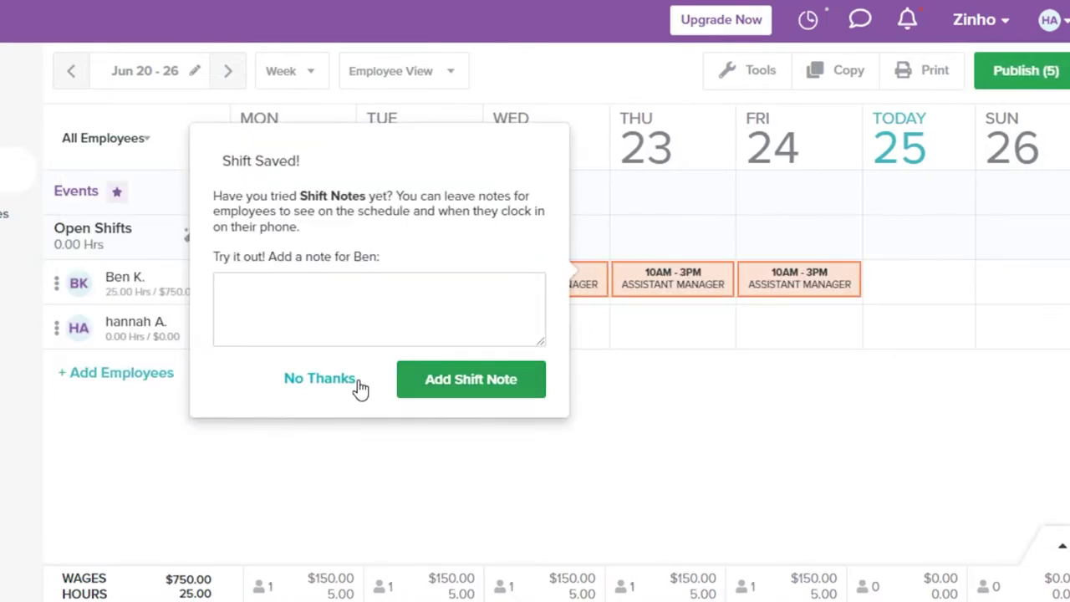
pyautogui.click(359, 383)
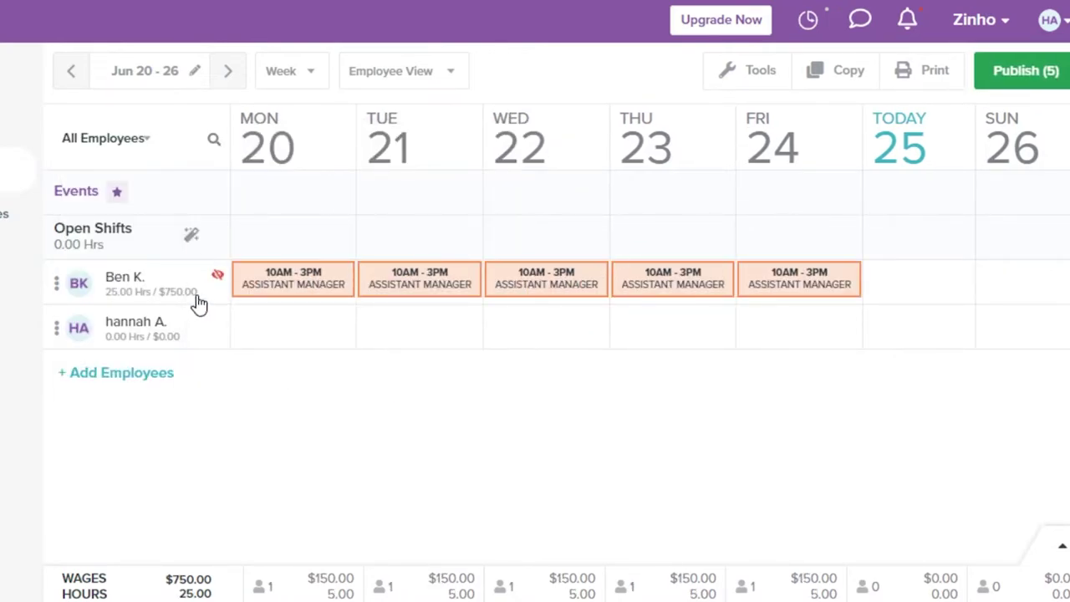
# Create 8:00 AM–5:00 PM shifts for the account owner on Monday, Wednesday and Friday.
pyautogui.moveTo(476, 304)
pyautogui.click(281, 327)
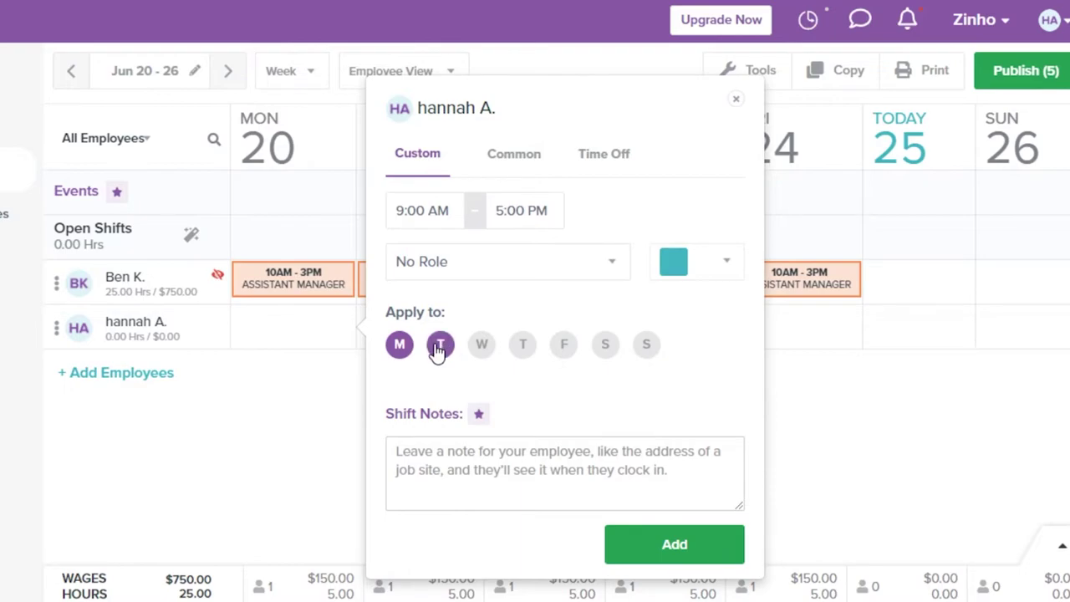
pyautogui.click(483, 349)
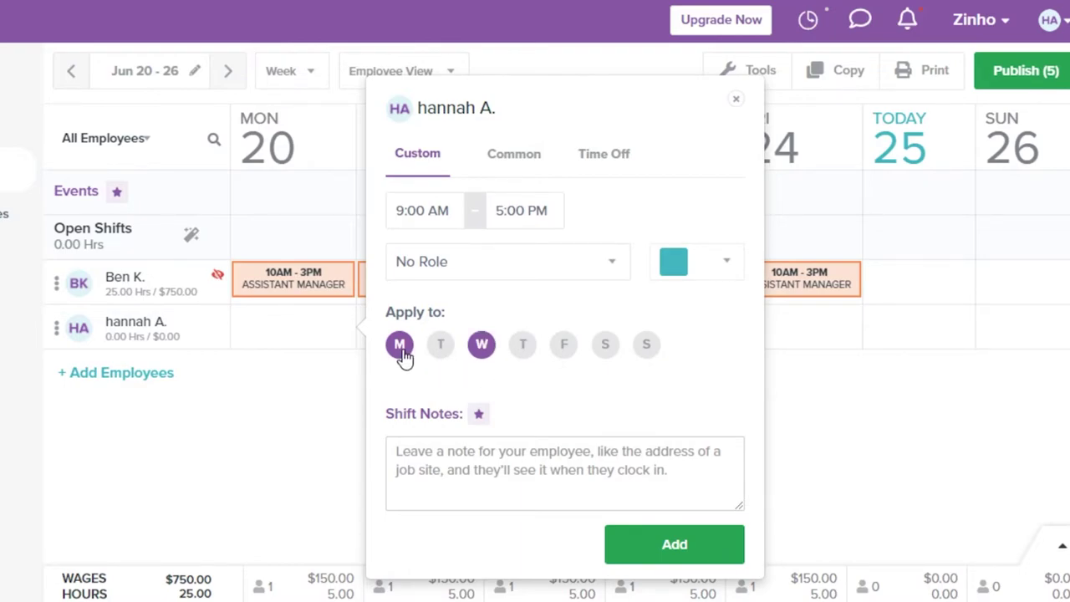
pyautogui.click(564, 355)
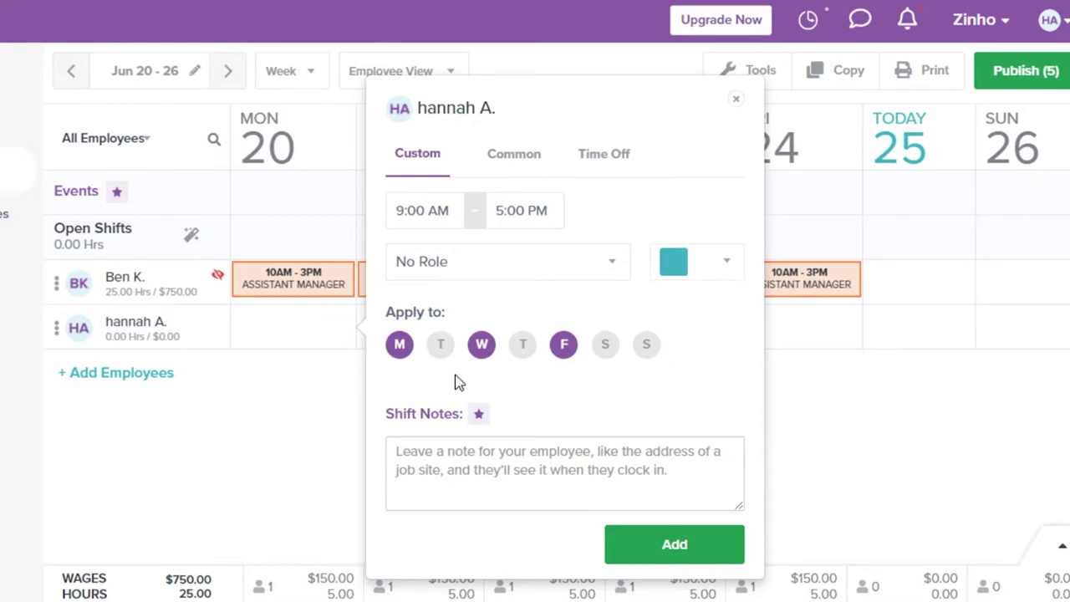
pyautogui.click(450, 220)
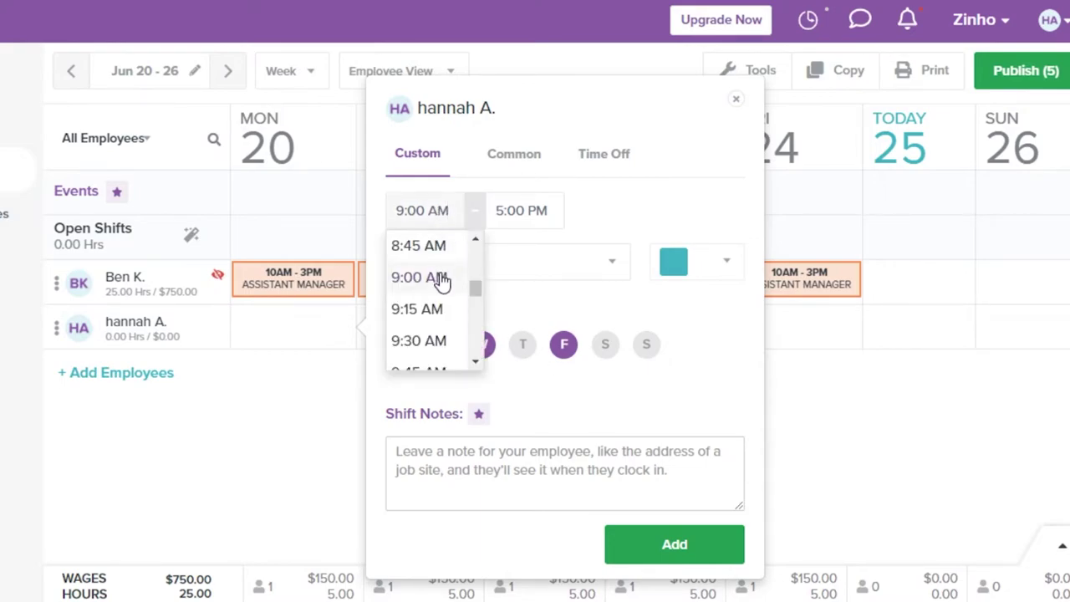
pyautogui.scroll(2, 444, 306)
pyautogui.click(444, 307)
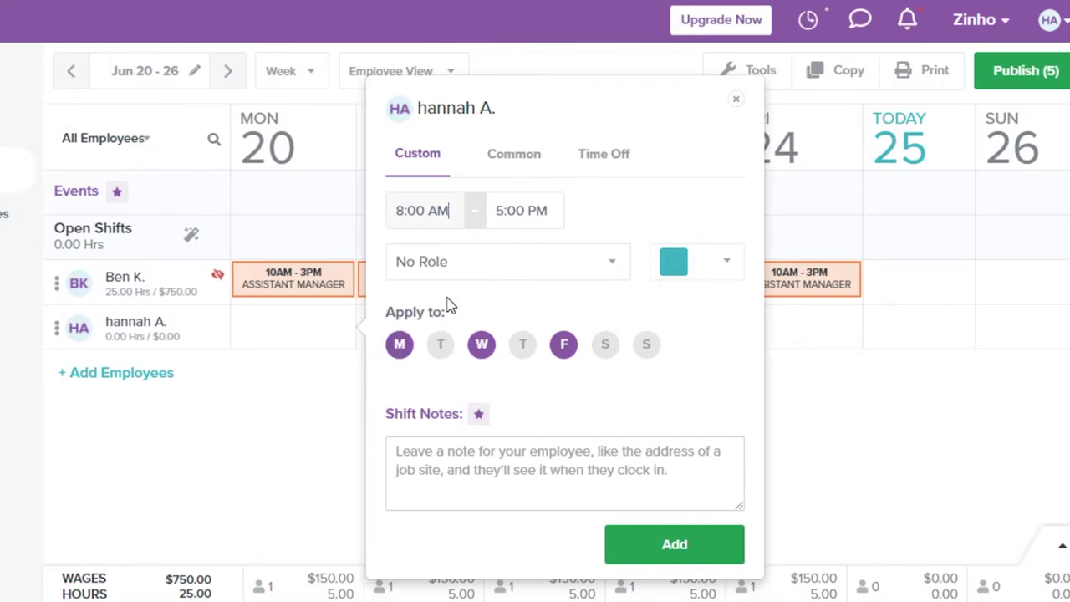
pyautogui.click(521, 215)
pyautogui.click(524, 283)
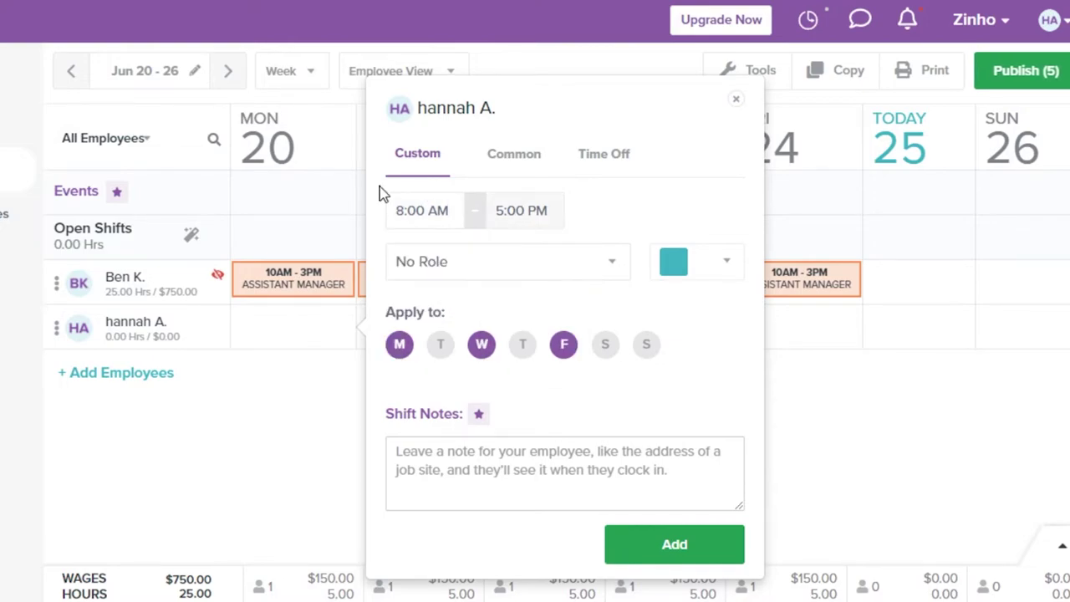
# Assign the shifts a new light green role named CEO and add them.
pyautogui.click(473, 261)
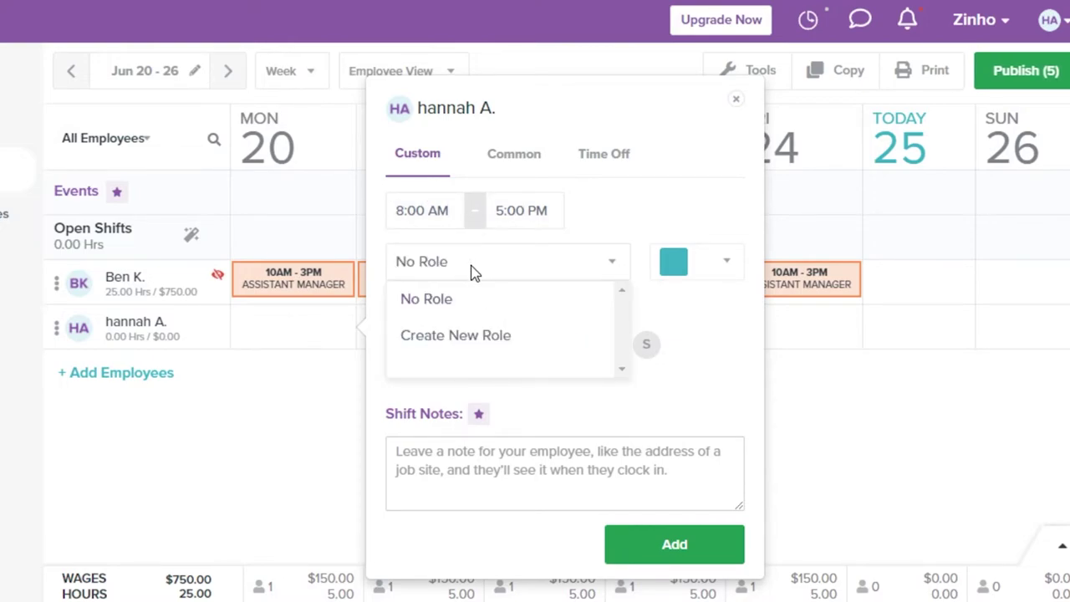
pyautogui.click(465, 336)
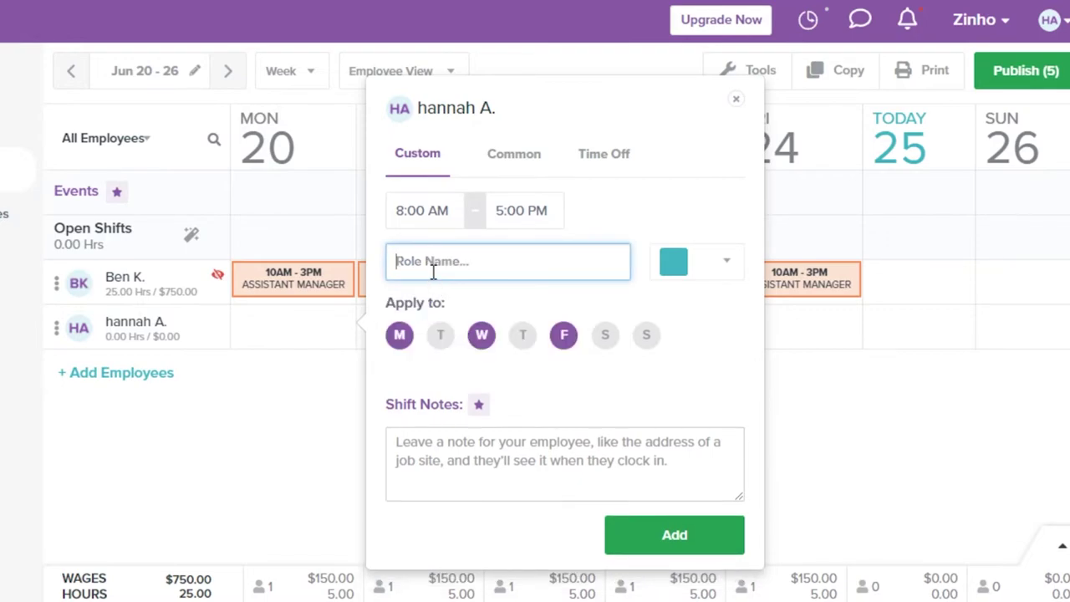
pyautogui.write('CEO')
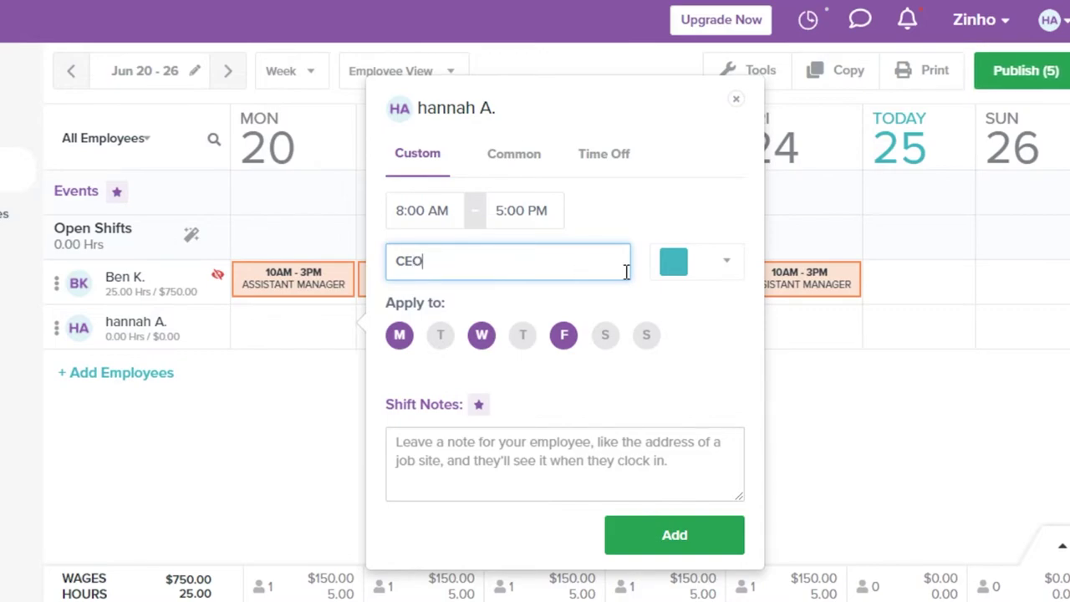
pyautogui.click(740, 262)
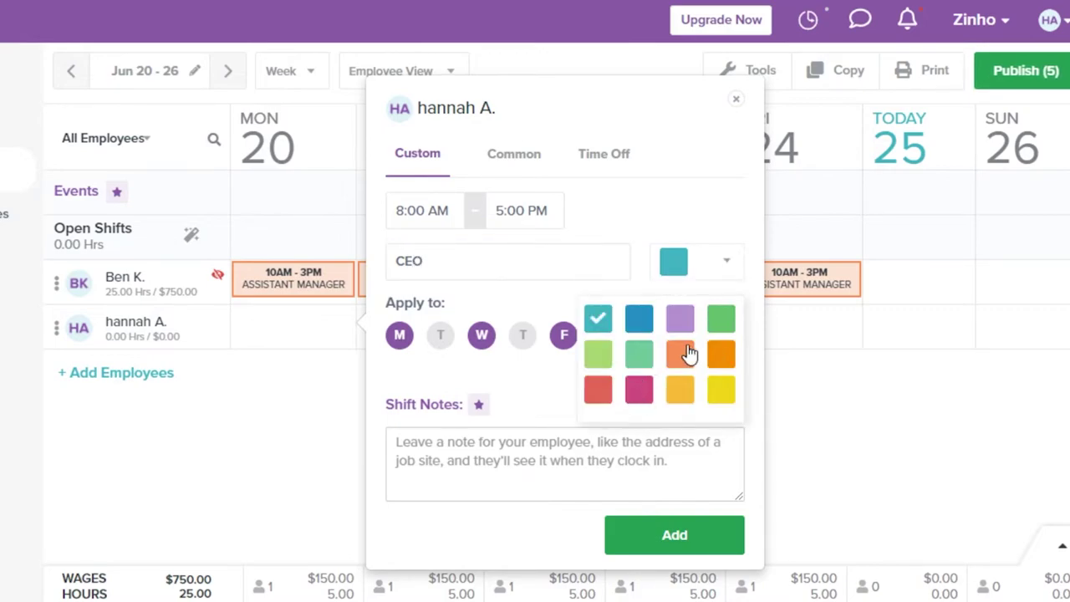
pyautogui.click(639, 354)
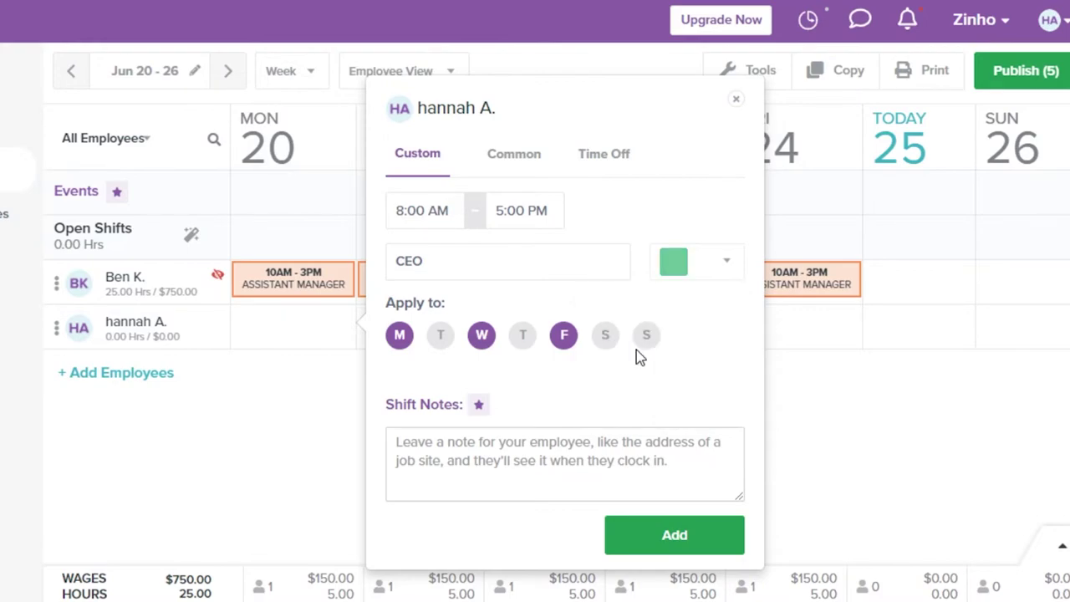
pyautogui.click(695, 537)
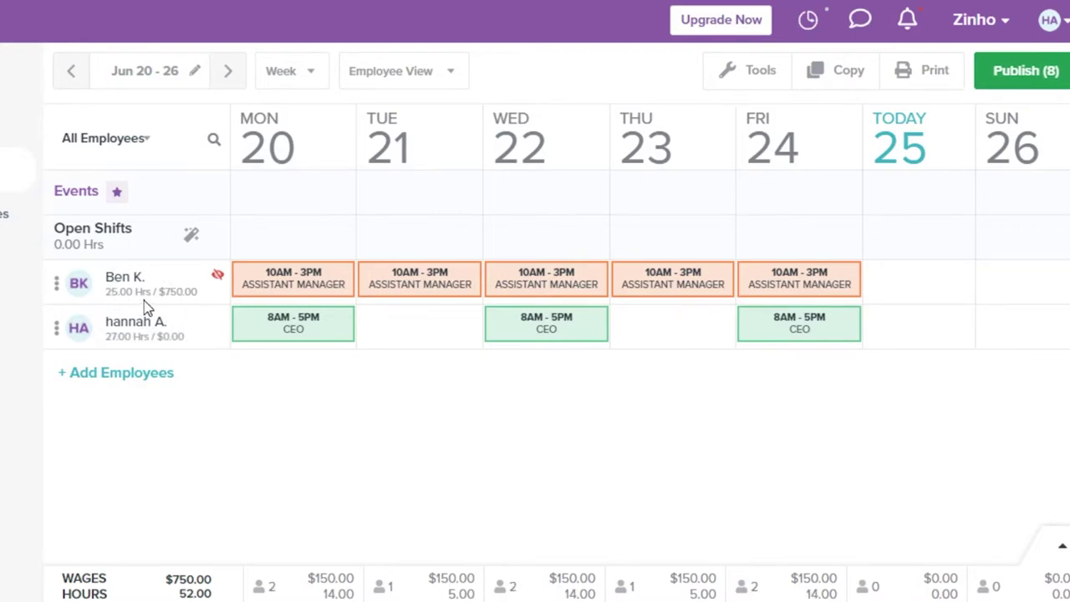
# Look at the Add Employees options, then view timesheets for the last 7 days, Jun 18–25.
pyautogui.click(125, 373)
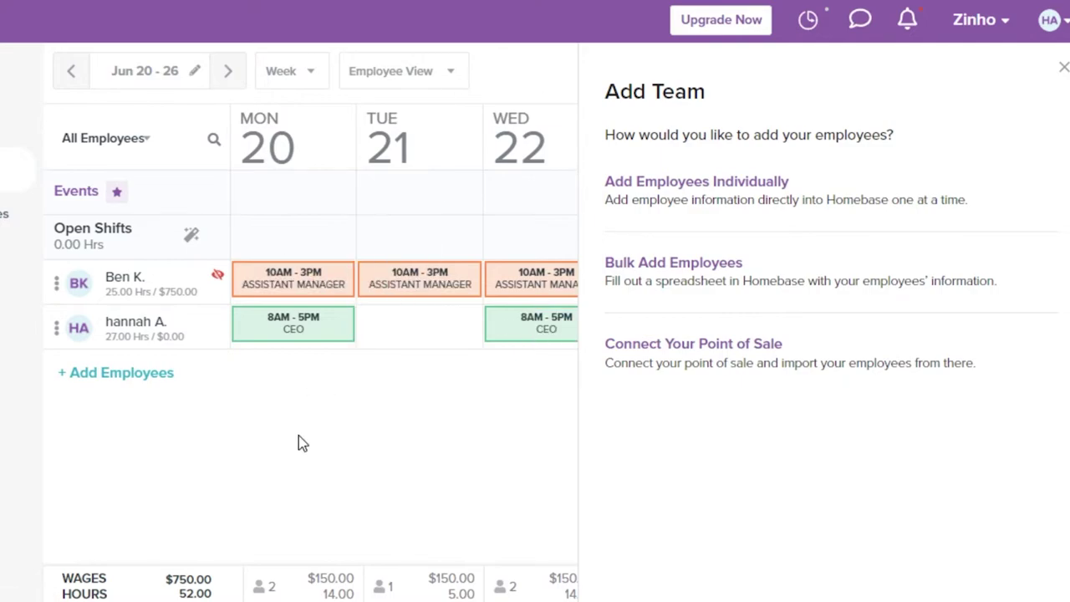
pyautogui.click(1064, 71)
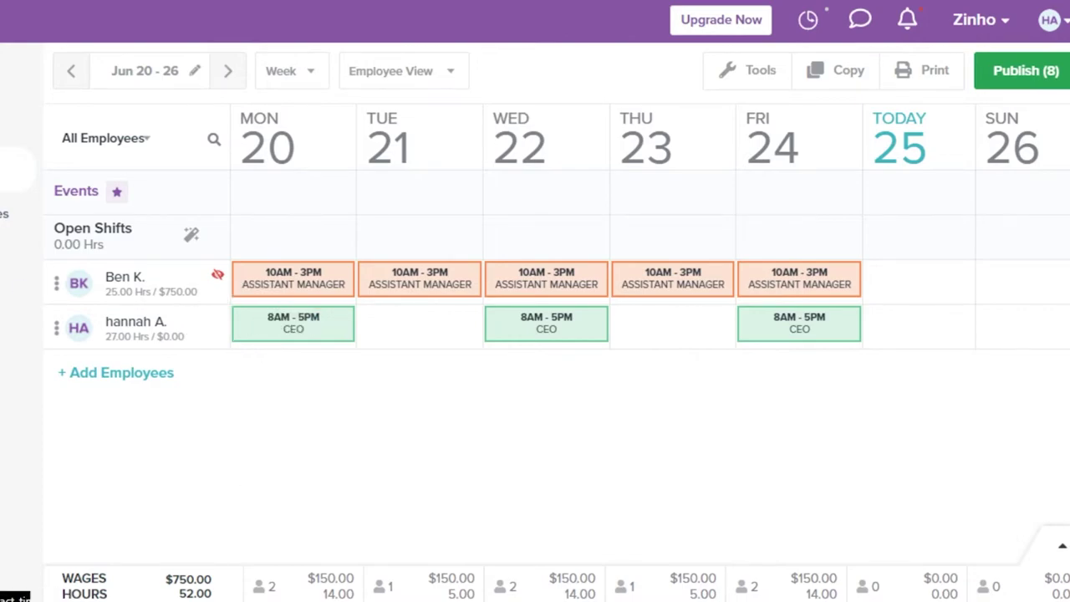
pyautogui.click(12, 209)
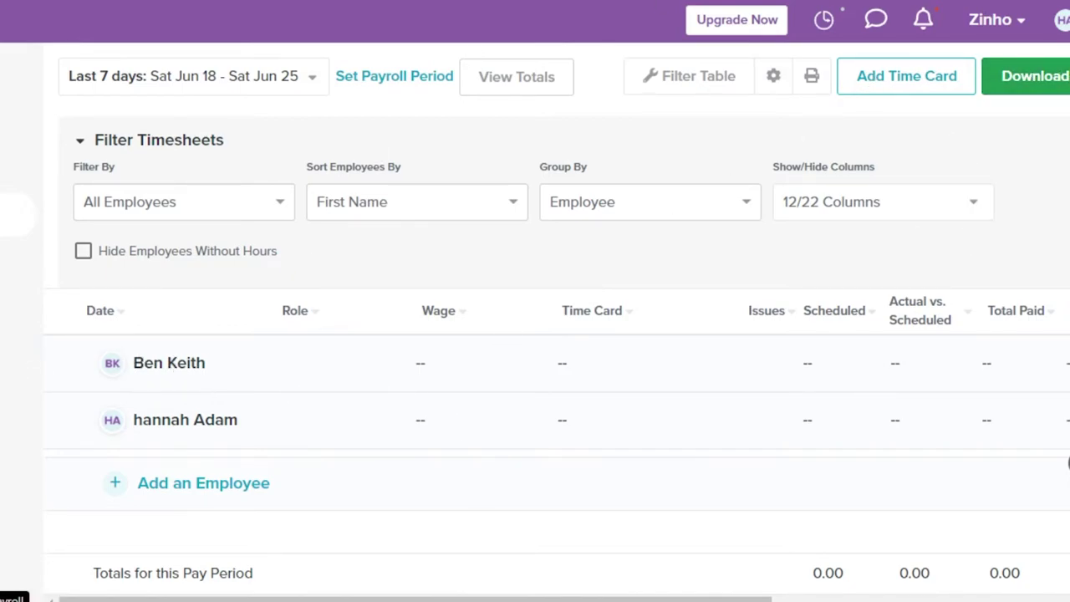
# Open the Team roster to see the pending employee and the signed-in account-owner Manager.
pyautogui.click(17, 348)
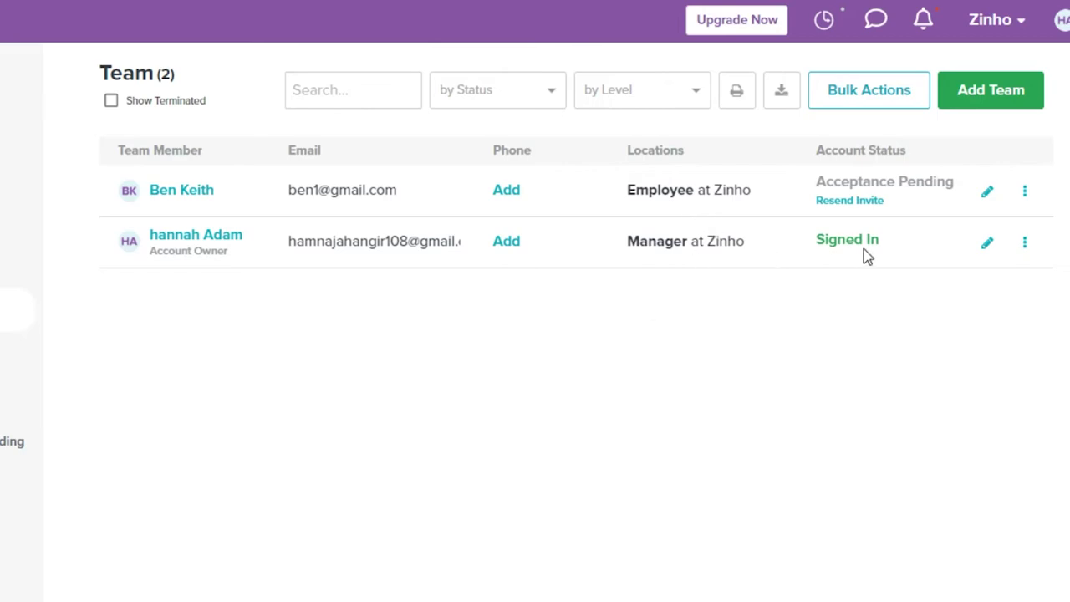
# Start a new team member and enter their first name, last name and e-mail address.
pyautogui.click(985, 106)
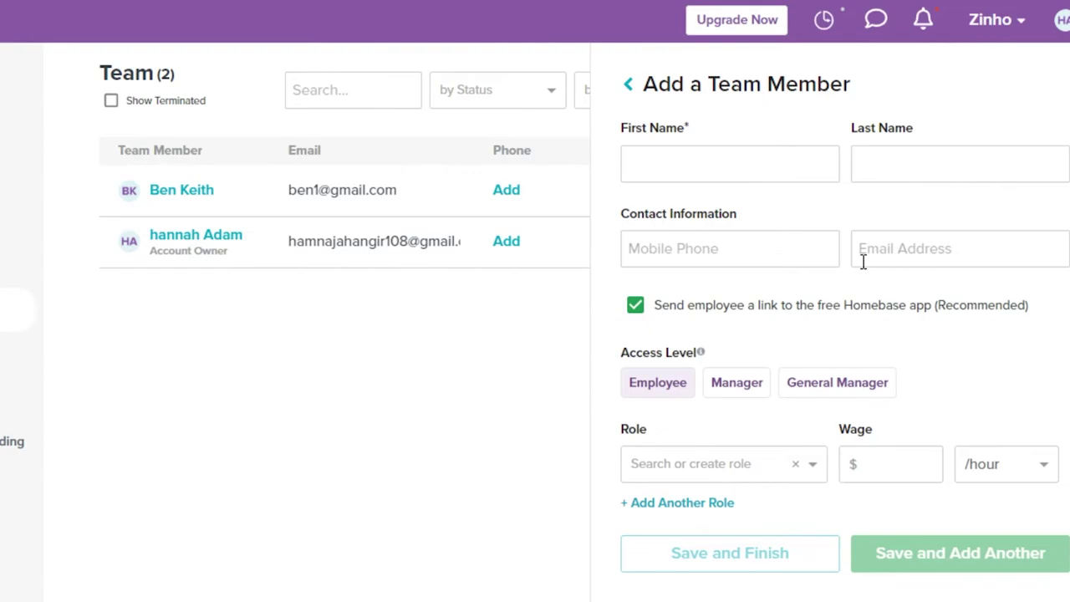
pyautogui.click(688, 154)
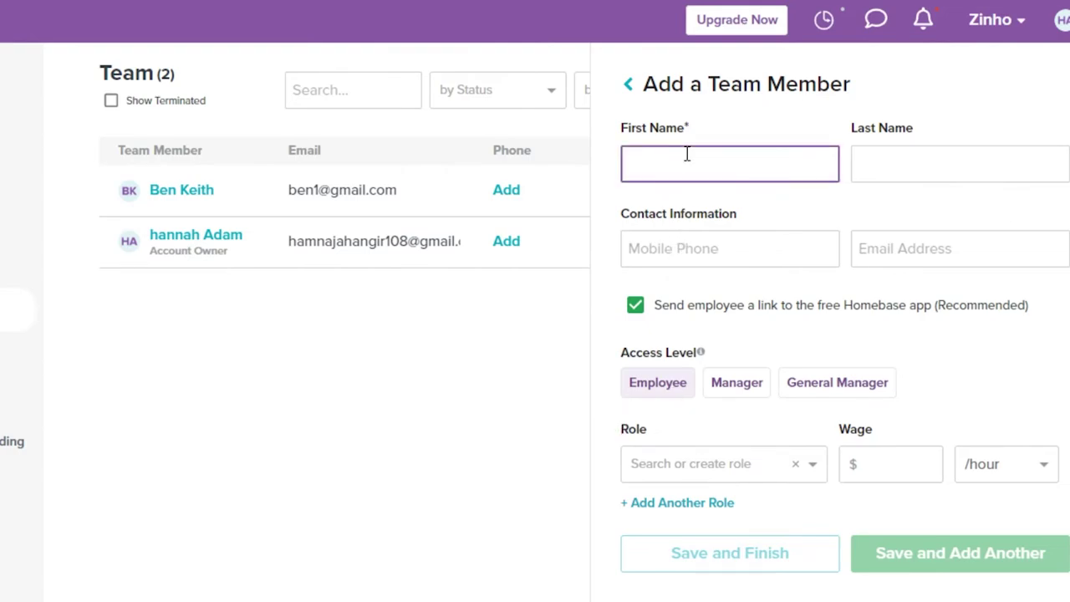
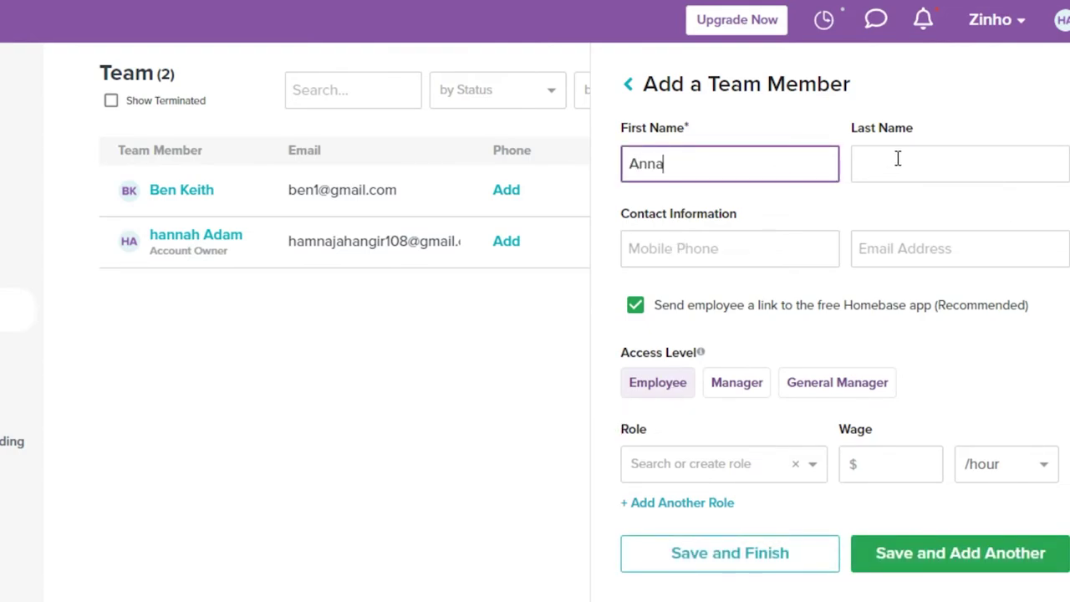
pyautogui.click(897, 159)
pyautogui.press('Tab')
pyautogui.press('Tab')
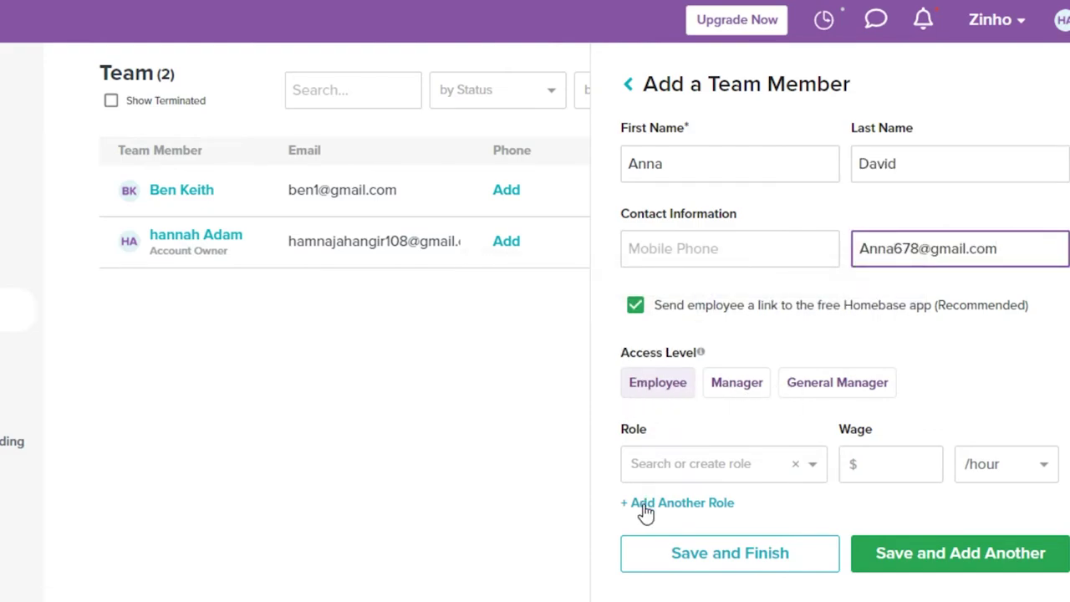
# Assign the Sales Associate role at a $25.00 hourly wage and save the member.
pyautogui.click(703, 473)
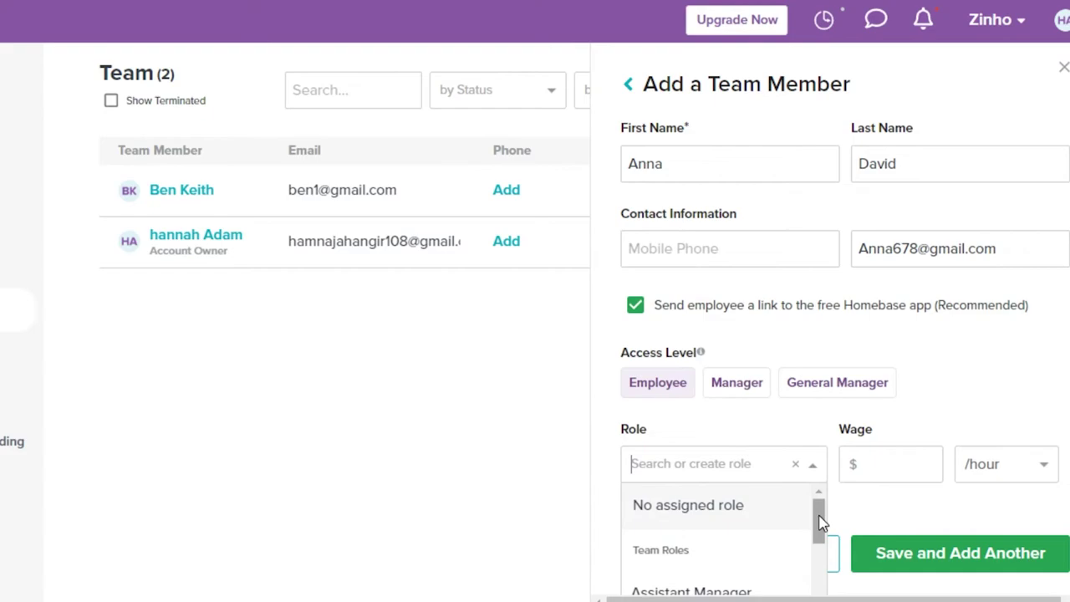
pyautogui.moveTo(819, 514); pyautogui.dragTo(819, 585)
pyautogui.click(683, 511)
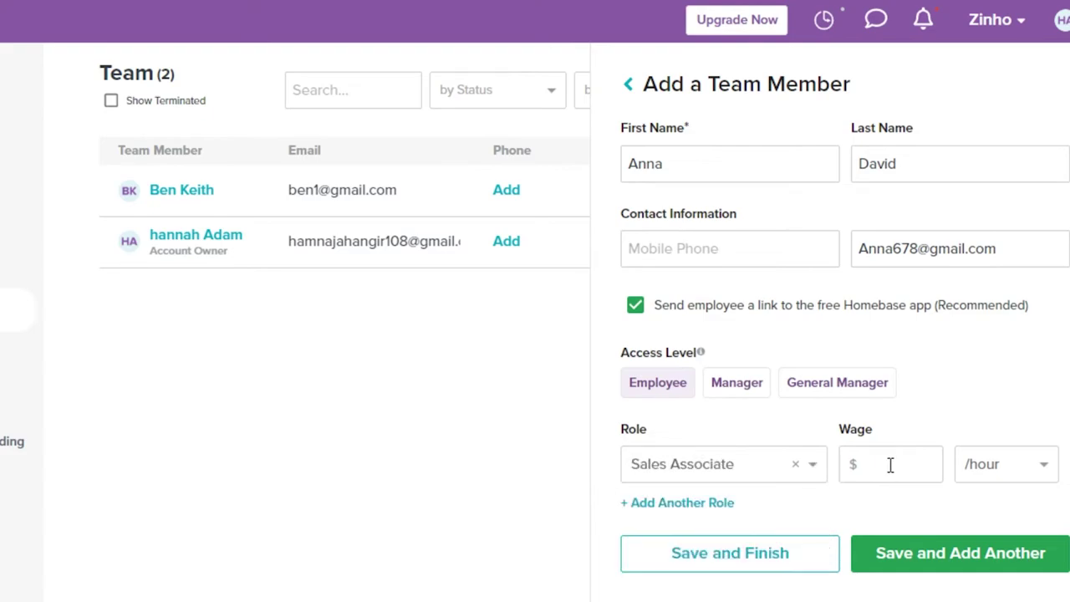
pyautogui.click(890, 466)
pyautogui.write('25')
pyautogui.press('Return')
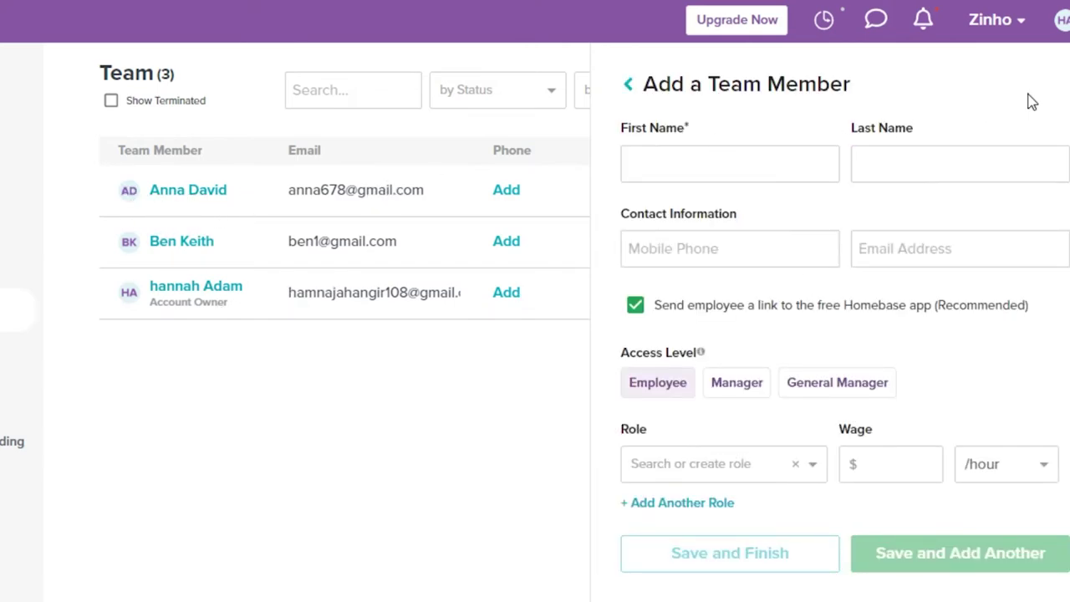
# Dismiss the blank add-member form and go to the Hiring jobs page.
pyautogui.press('Escape')
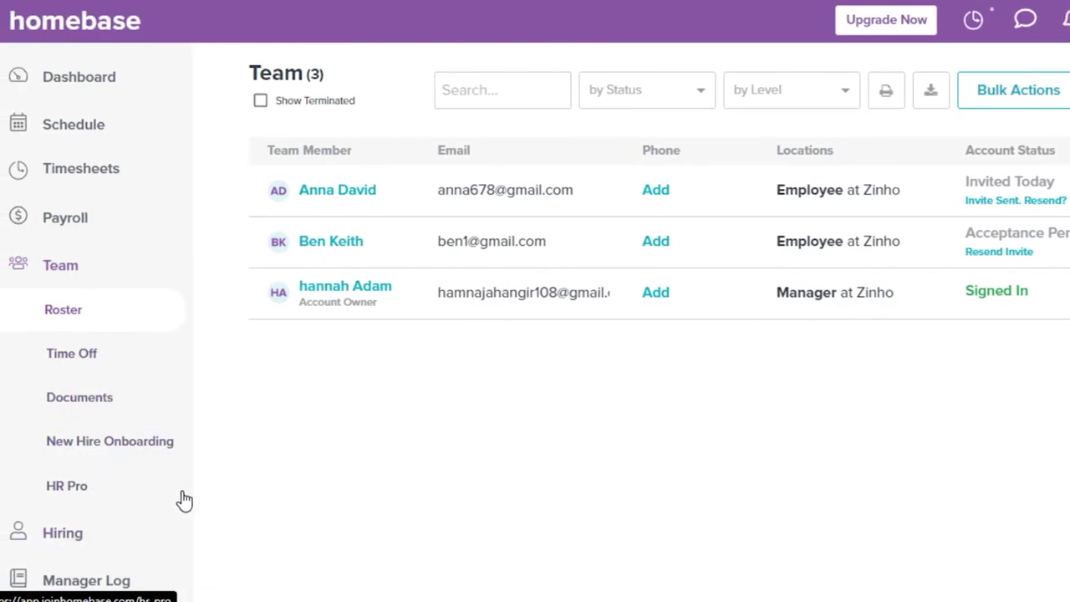
pyautogui.click(74, 533)
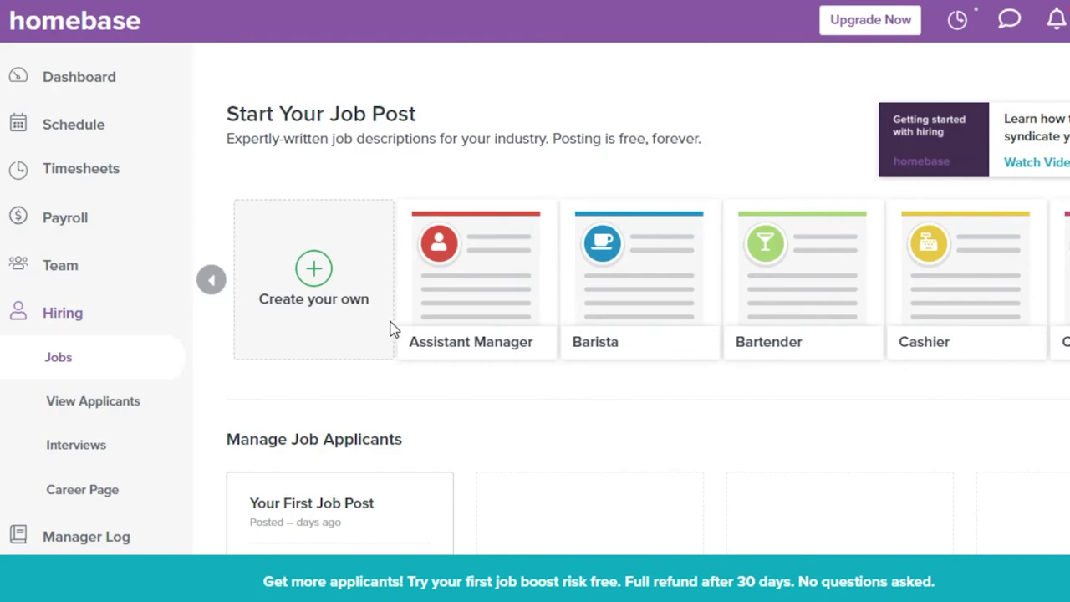
# Start a custom job post using the 'Create your own' template.
pyautogui.click(317, 273)
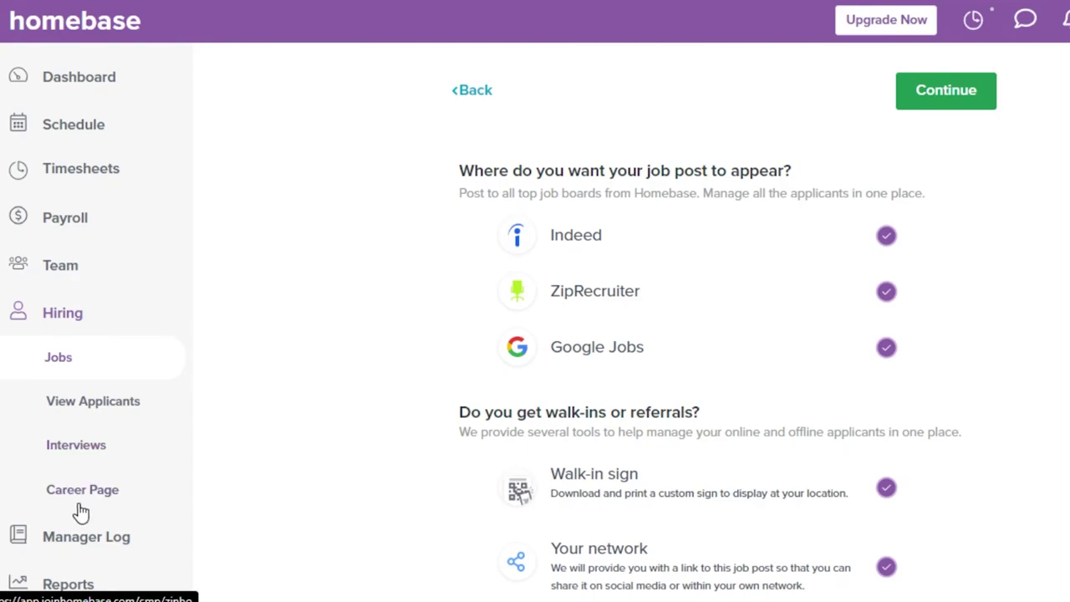
# Return to the Manager View dashboard for Sat, Jun 25.
pyautogui.click(90, 81)
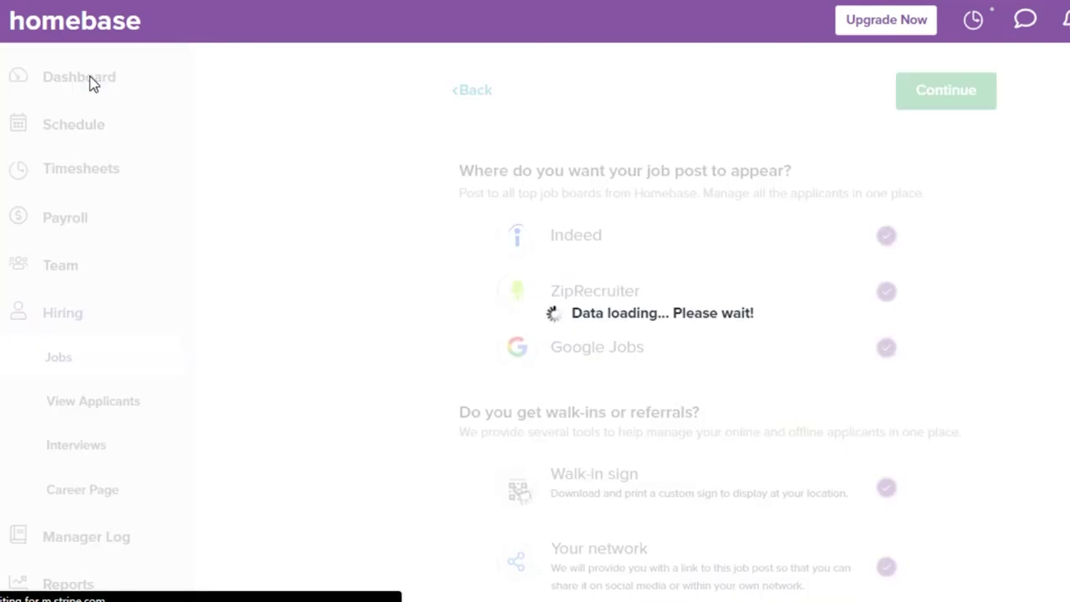